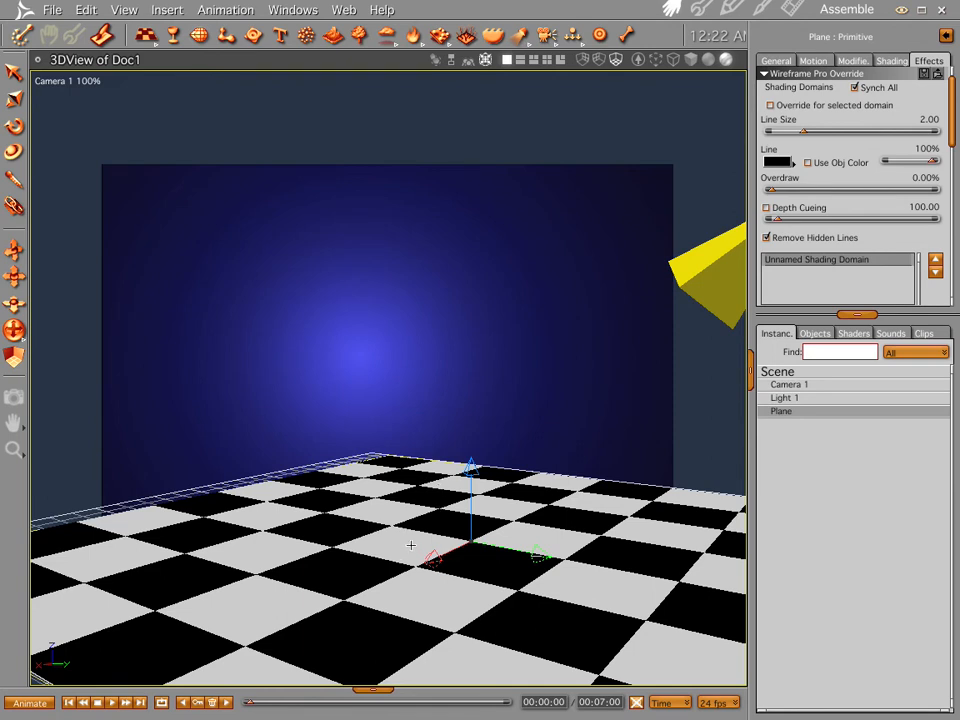
Create a vertex object and insert a sphere with an object definition of 8 on the checkered floor
{"action": "left_click", "coordinate": [410, 545]}
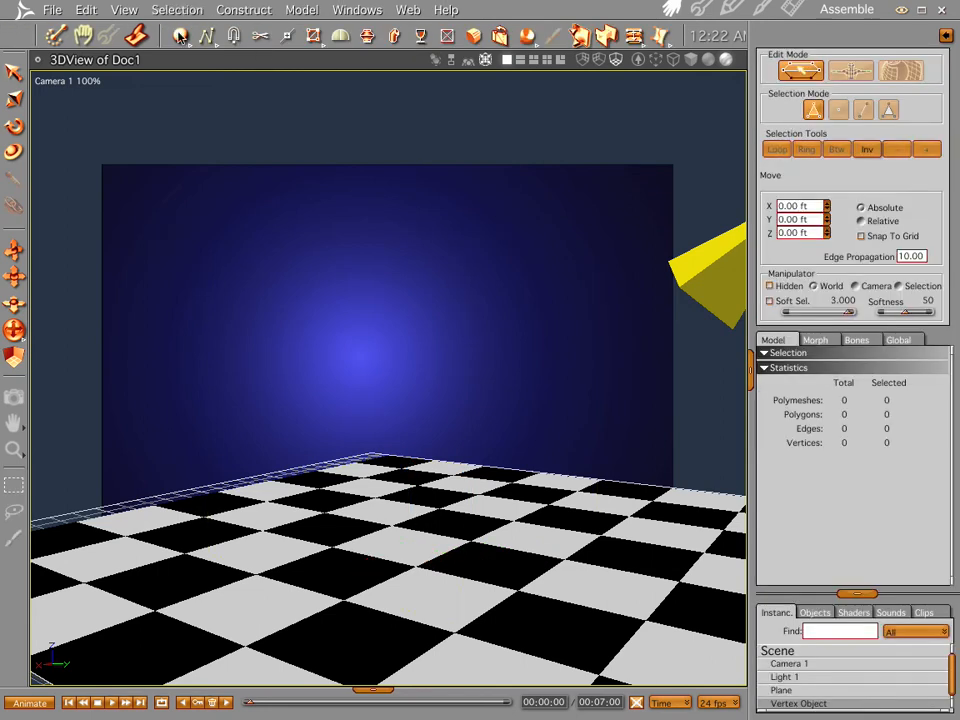
{"action": "left_click", "coordinate": [180, 36]}
{"action": "left_click_drag", "start_coordinate": [408, 556], "coordinate": [430, 536]}
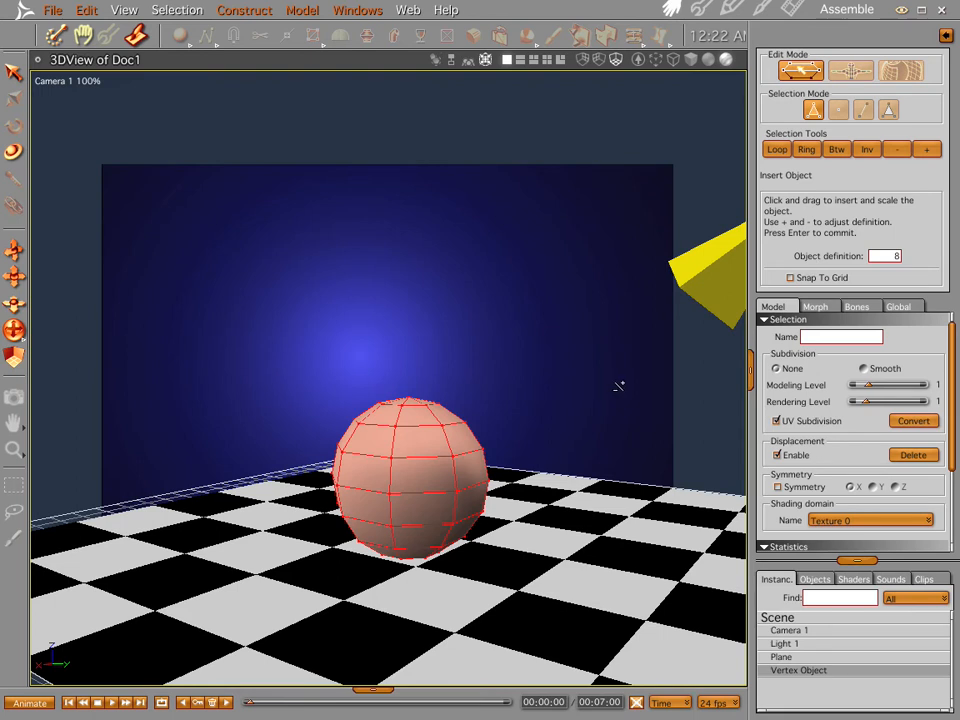
{"action": "key", "text": "Return"}
Select all the triangular polygons that form the cap at the top of the sphere
{"action": "middle_click_drag", "start_coordinate": [557, 379], "coordinate": [551, 415]}
{"action": "key", "text": "0"}
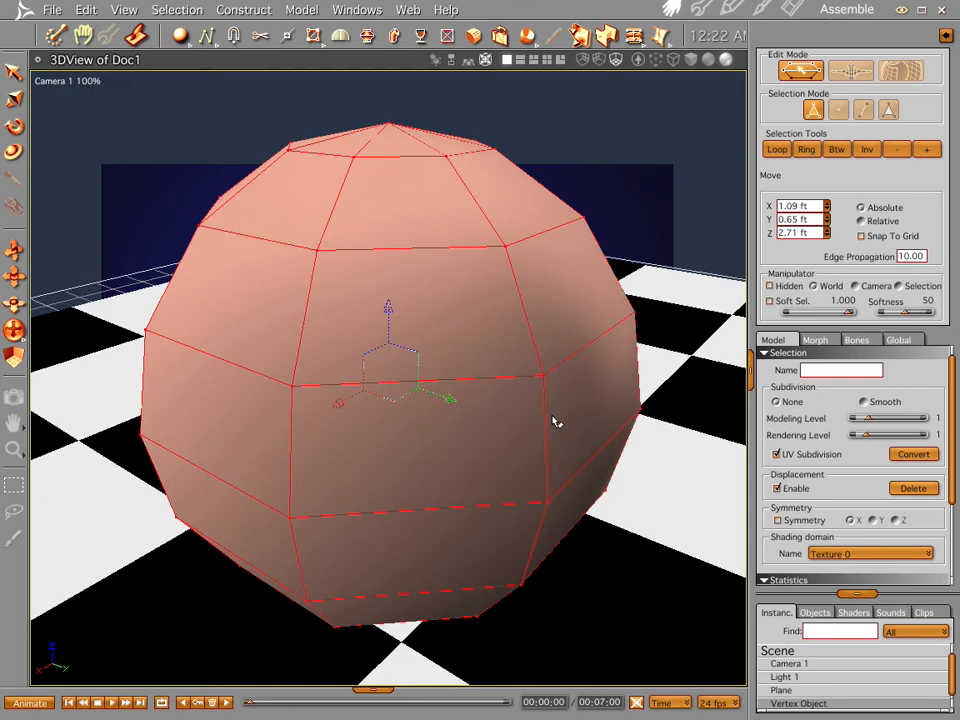
{"action": "middle_click_drag", "start_coordinate": [467, 343], "coordinate": [350, 287]}
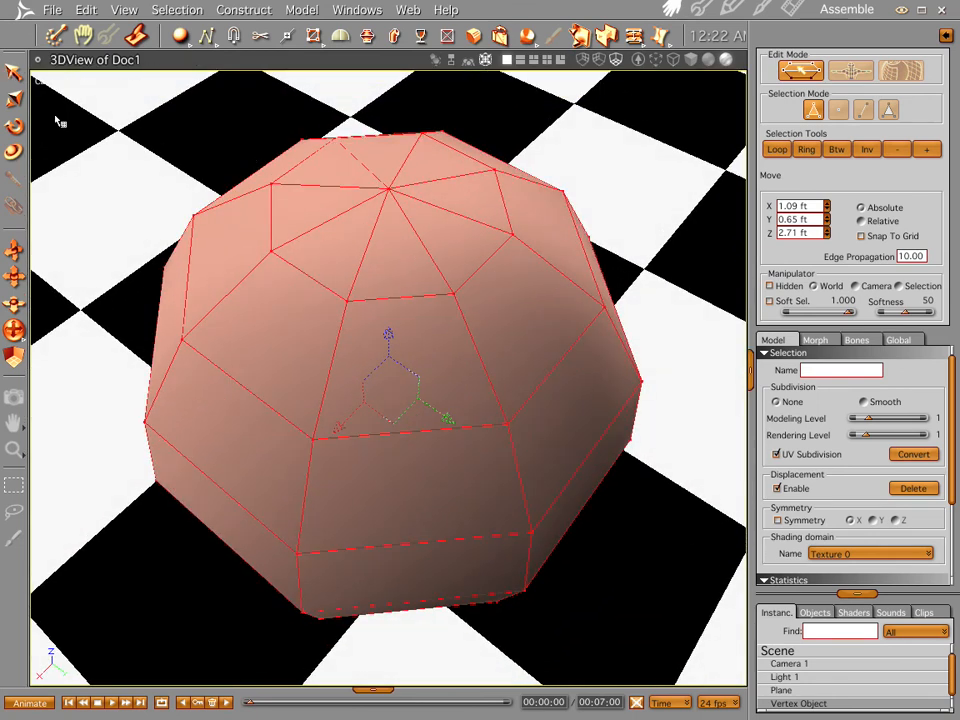
{"action": "left_click", "coordinate": [594, 184]}
{"action": "left_click", "coordinate": [340, 188]}
{"action": "left_click", "coordinate": [392, 161], "text": "shift"}
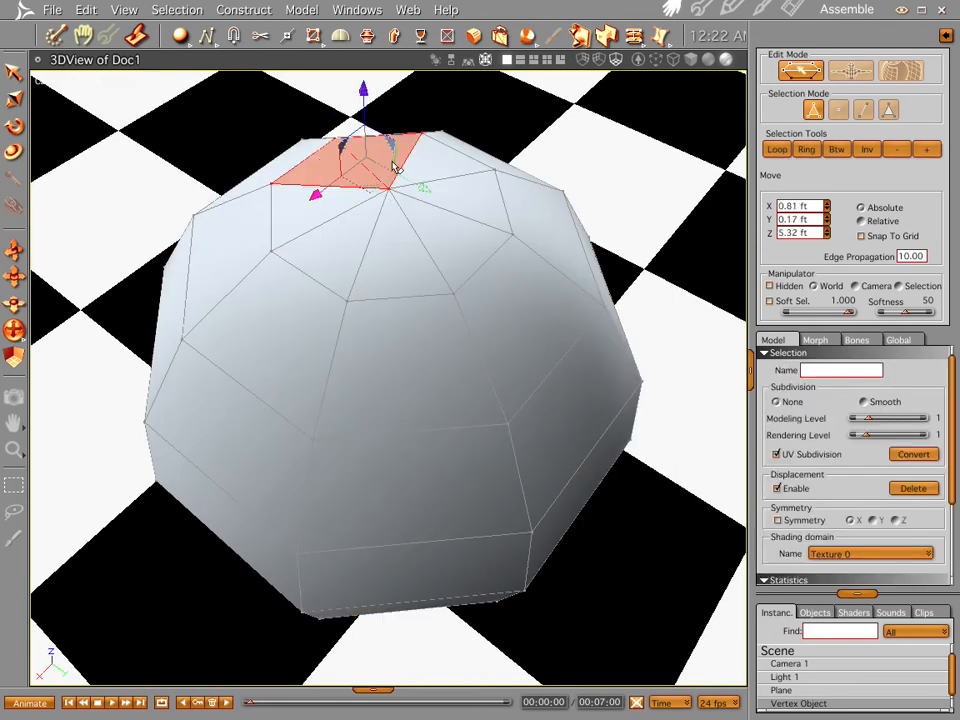
{"action": "left_click", "coordinate": [454, 169], "text": "shift"}
{"action": "left_click", "coordinate": [474, 197], "text": "shift"}
{"action": "left_click", "coordinate": [461, 252], "text": "shift"}
{"action": "left_click", "coordinate": [393, 271], "text": "shift"}
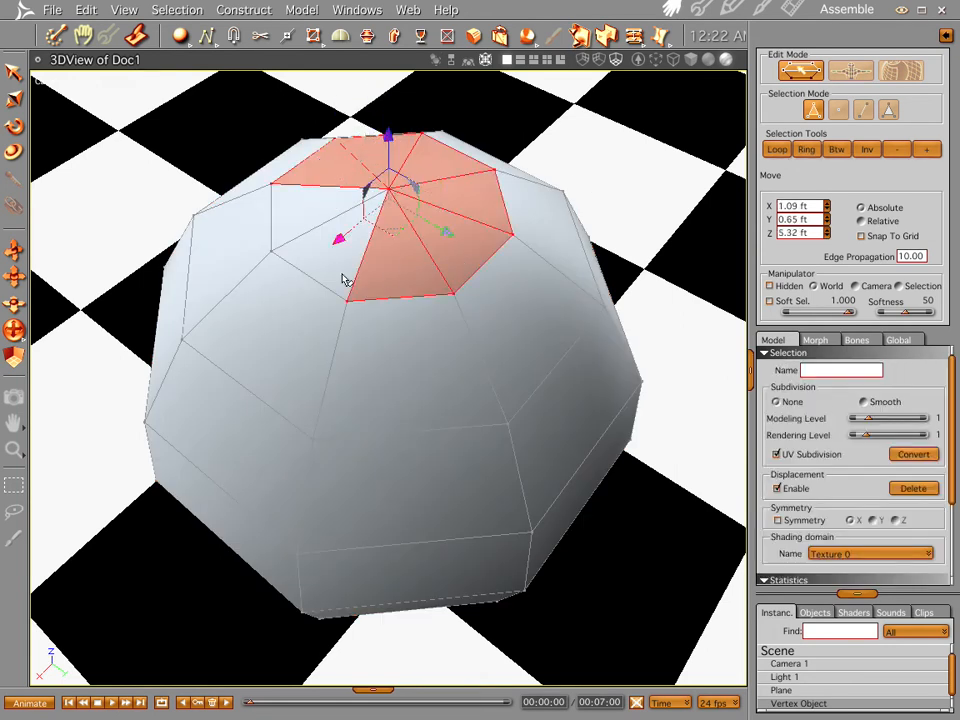
{"action": "left_click", "coordinate": [315, 260], "text": "shift"}
Extrude the selected top polygons in successive stages with Dynamic Extrusion, flaring and then narrowing them into a rounded head above the body
{"action": "middle_click_drag", "start_coordinate": [489, 316], "coordinate": [493, 359]}
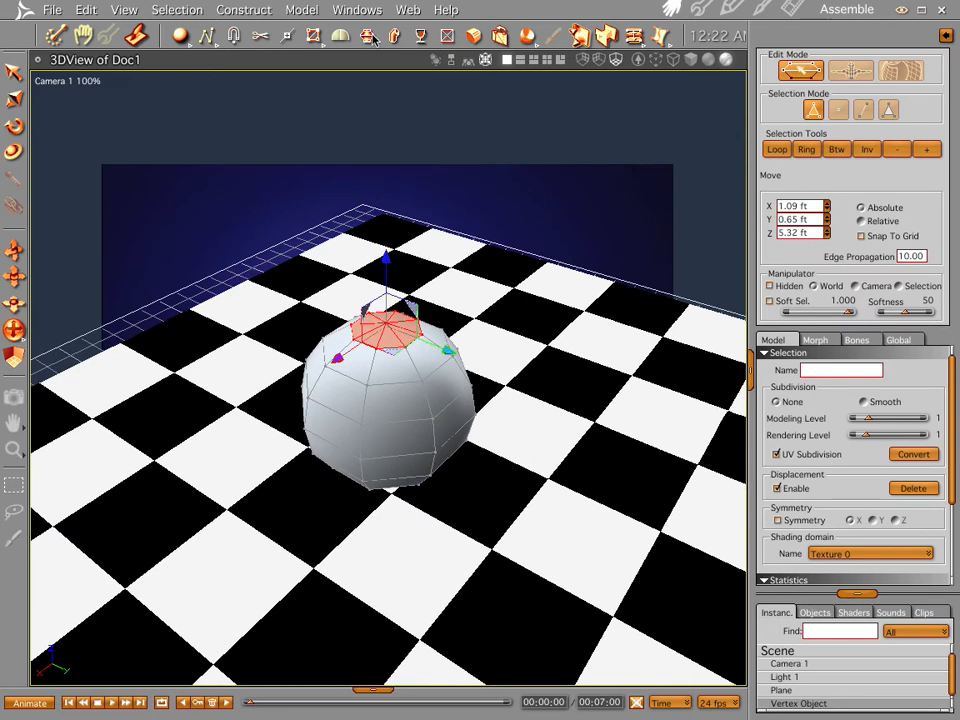
{"action": "left_click", "coordinate": [367, 38]}
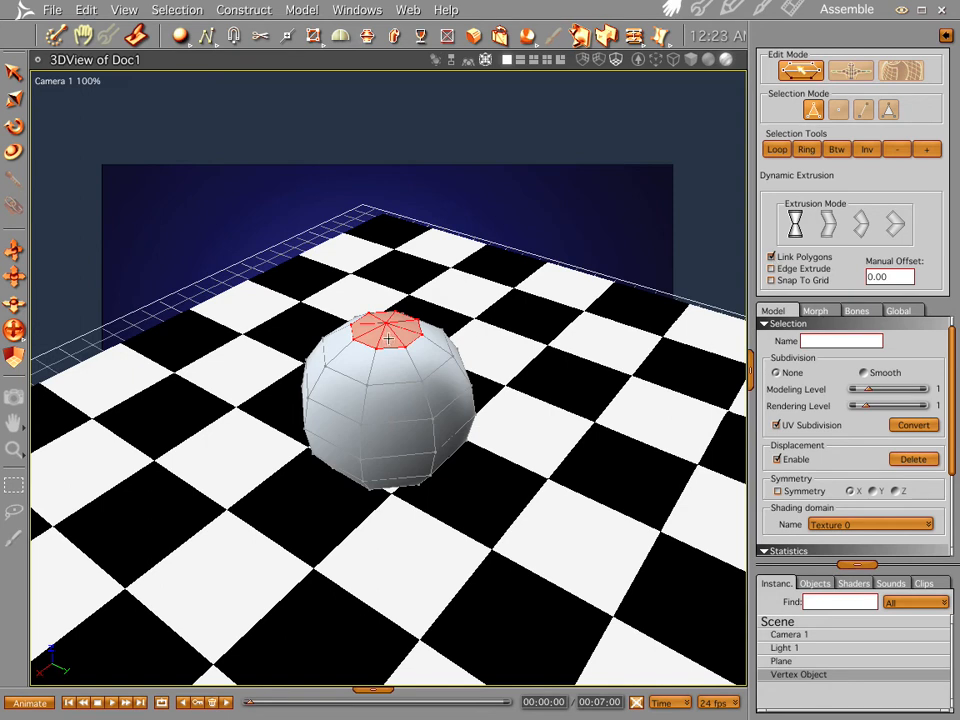
{"action": "left_click_drag", "start_coordinate": [388, 339], "coordinate": [437, 310]}
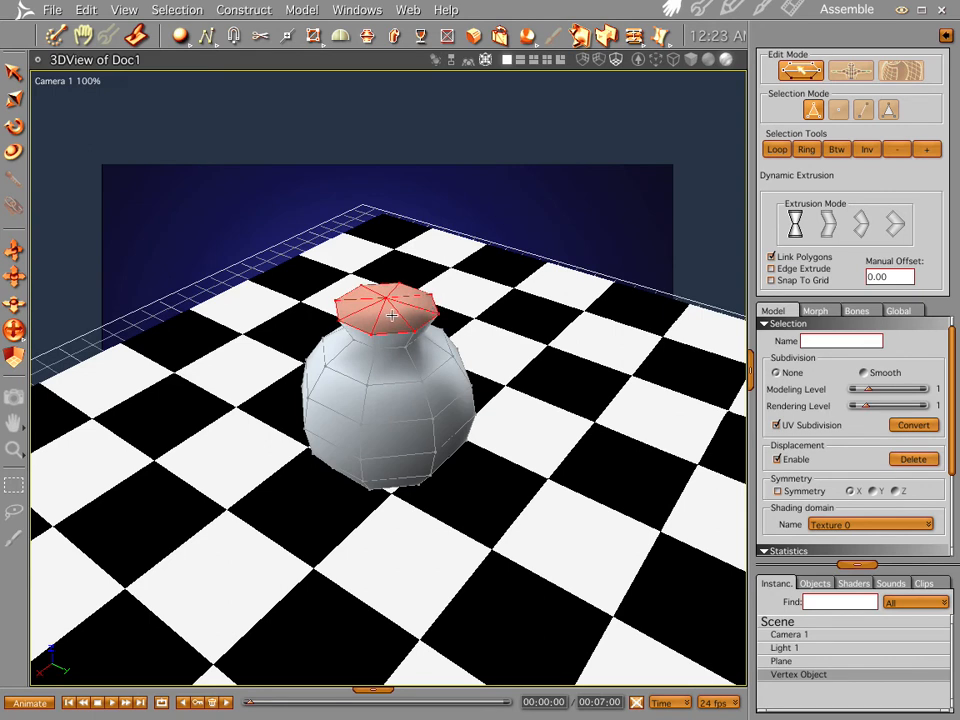
{"action": "left_click_drag", "start_coordinate": [392, 315], "coordinate": [451, 293]}
{"action": "left_click_drag", "start_coordinate": [391, 304], "coordinate": [451, 276]}
{"action": "left_click_drag", "start_coordinate": [388, 288], "coordinate": [433, 244]}
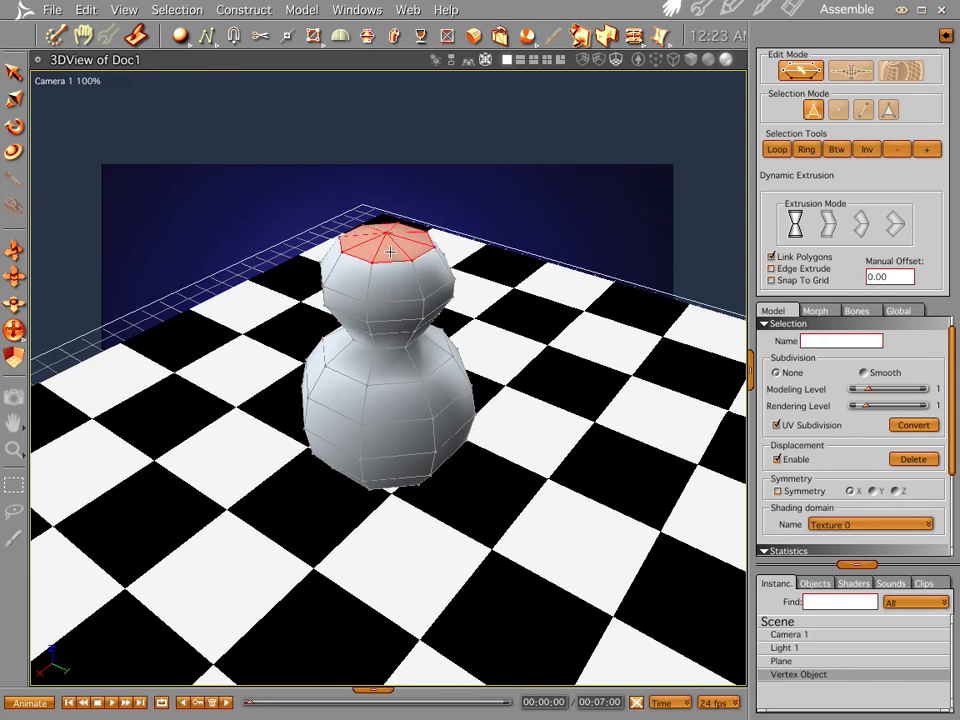
{"action": "mouse_move", "coordinate": [409, 241]}
{"action": "left_mouse_down"}
{"action": "mouse_move", "coordinate": [389, 259]}
{"action": "mouse_move", "coordinate": [416, 229]}
{"action": "left_mouse_up"}
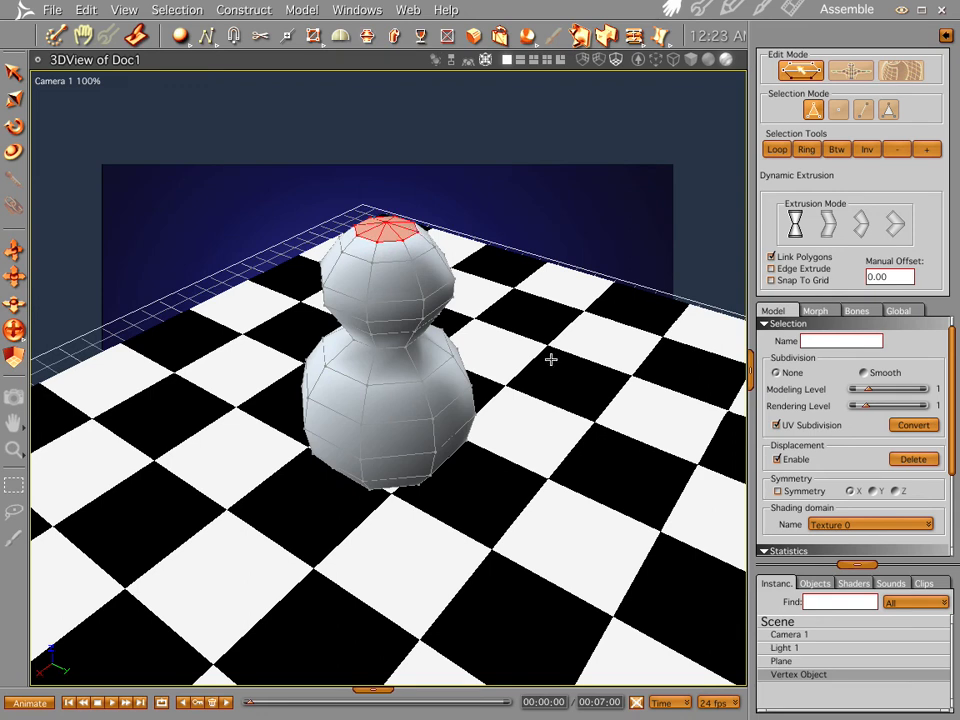
Extrude two stacked polygons on the front of the head into a tapered beak and lower its tip to Z 5.70 ft
{"action": "middle_click_drag", "start_coordinate": [550, 358], "coordinate": [515, 329]}
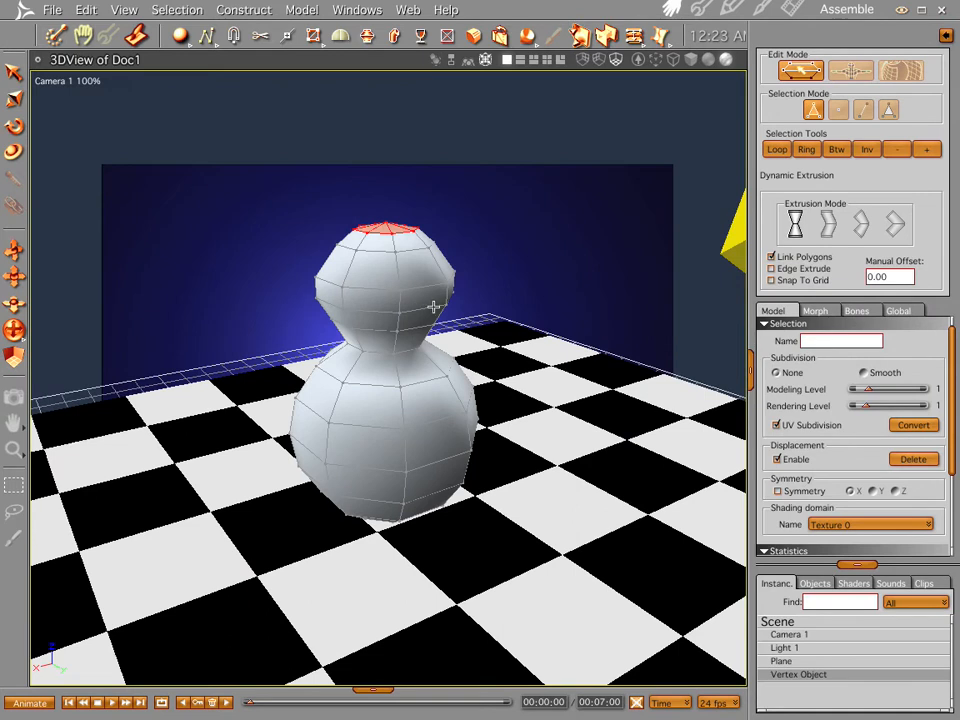
{"action": "left_click", "coordinate": [14, 75]}
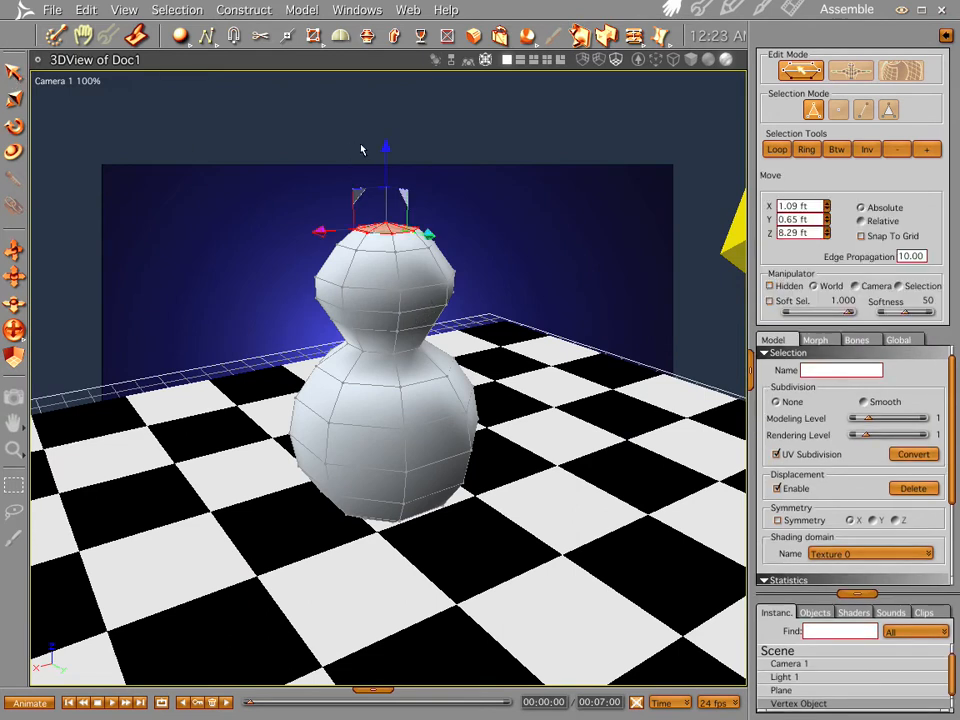
{"action": "left_click", "coordinate": [422, 300]}
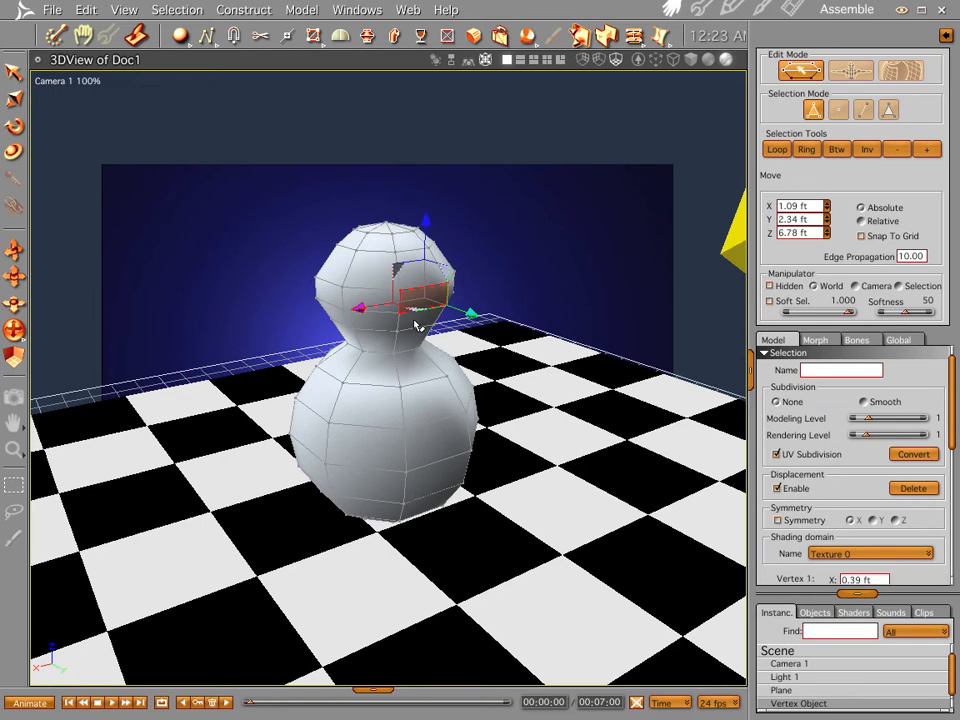
{"action": "left_click", "coordinate": [412, 322], "text": "shift"}
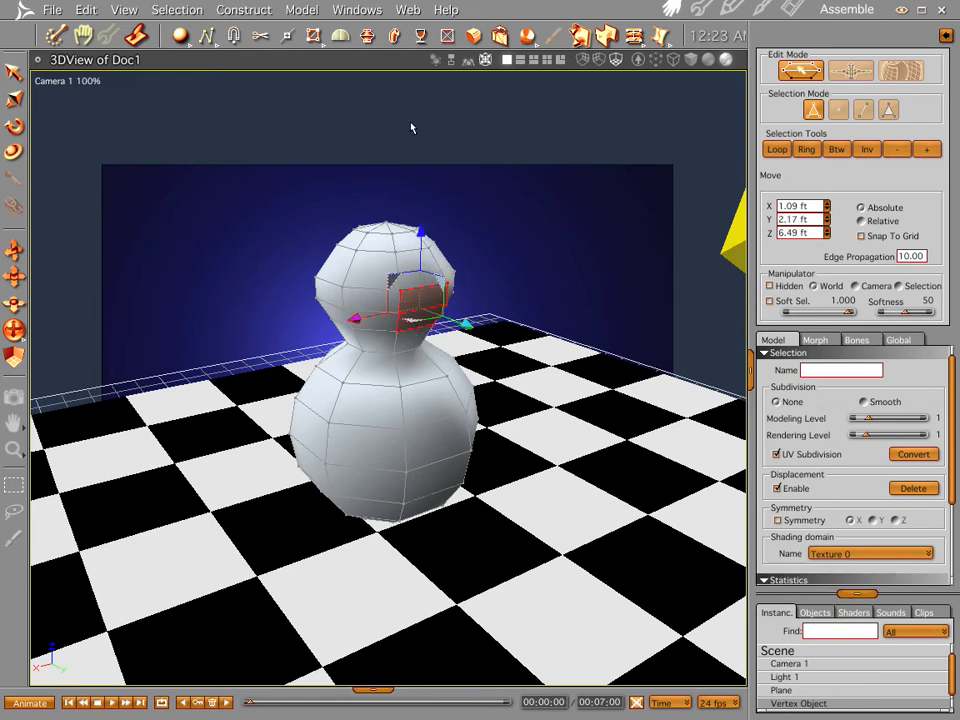
{"action": "left_click", "coordinate": [370, 35]}
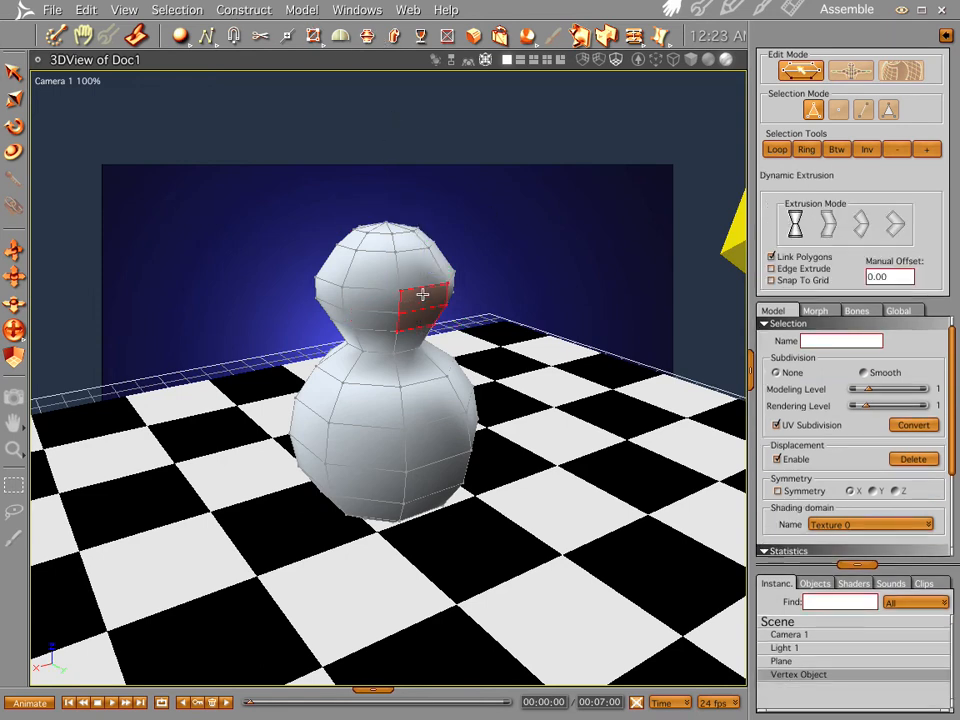
{"action": "left_click_drag", "start_coordinate": [421, 298], "coordinate": [459, 336]}
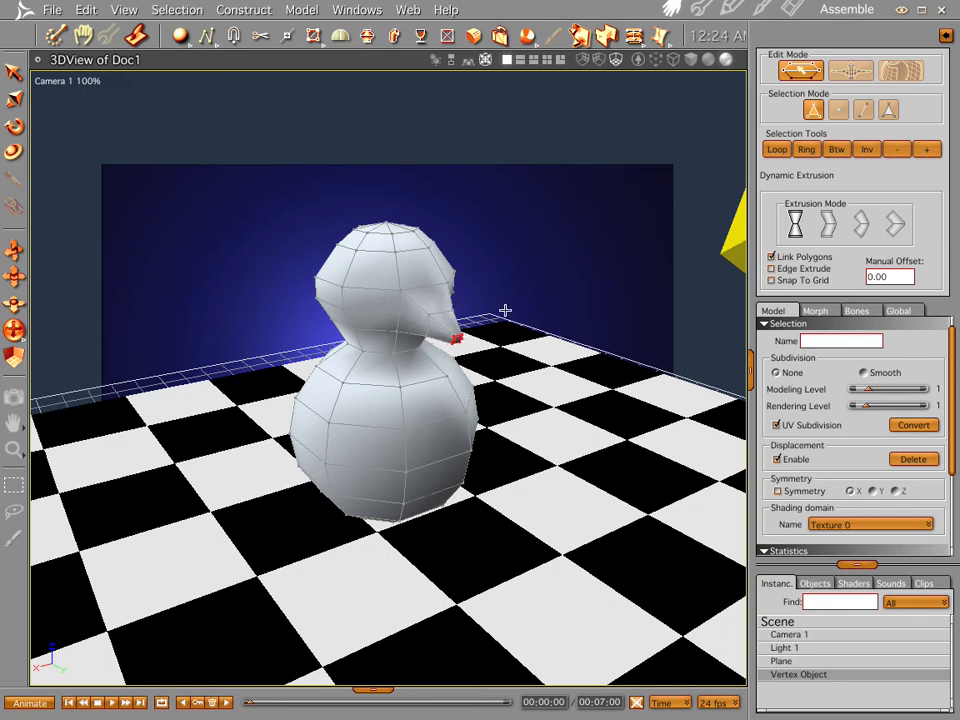
{"action": "key", "text": "space"}
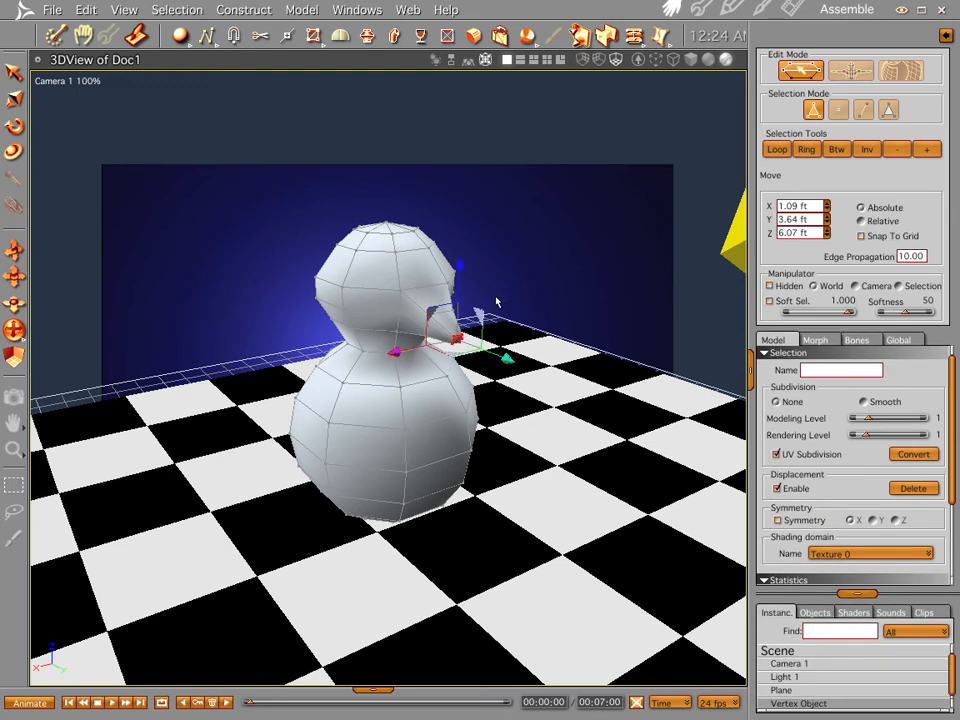
{"action": "left_click_drag", "start_coordinate": [458, 265], "coordinate": [459, 282]}
{"action": "mouse_move", "coordinate": [405, 321]}
{"action": "middle_mouse_down"}
{"action": "mouse_move", "coordinate": [354, 301]}
{"action": "mouse_move", "coordinate": [396, 304]}
{"action": "middle_mouse_up"}
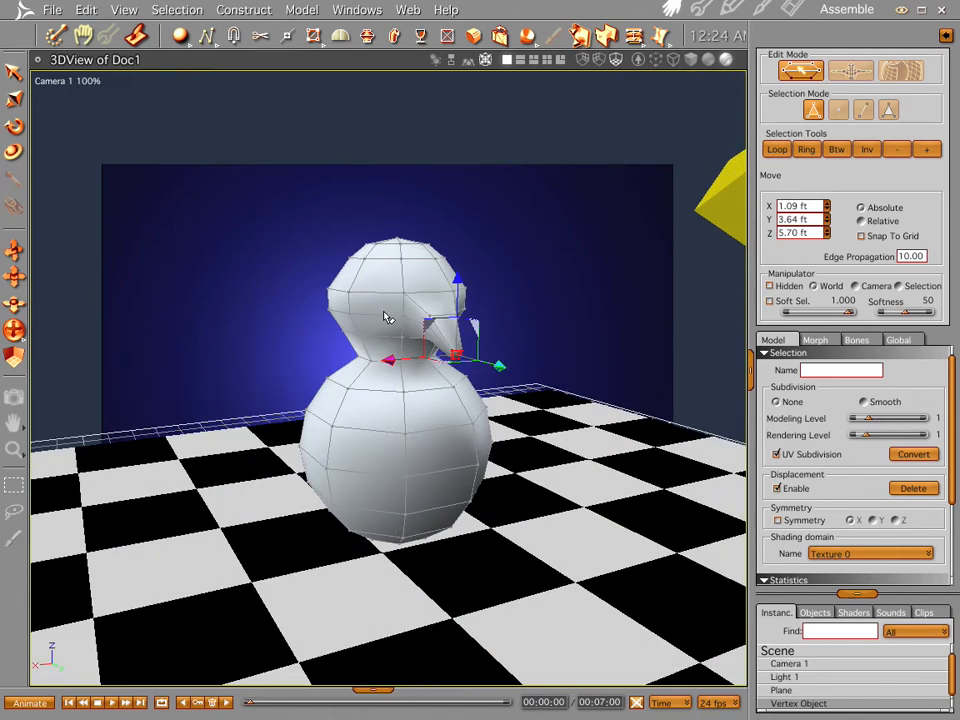
{"action": "left_click", "coordinate": [388, 318]}
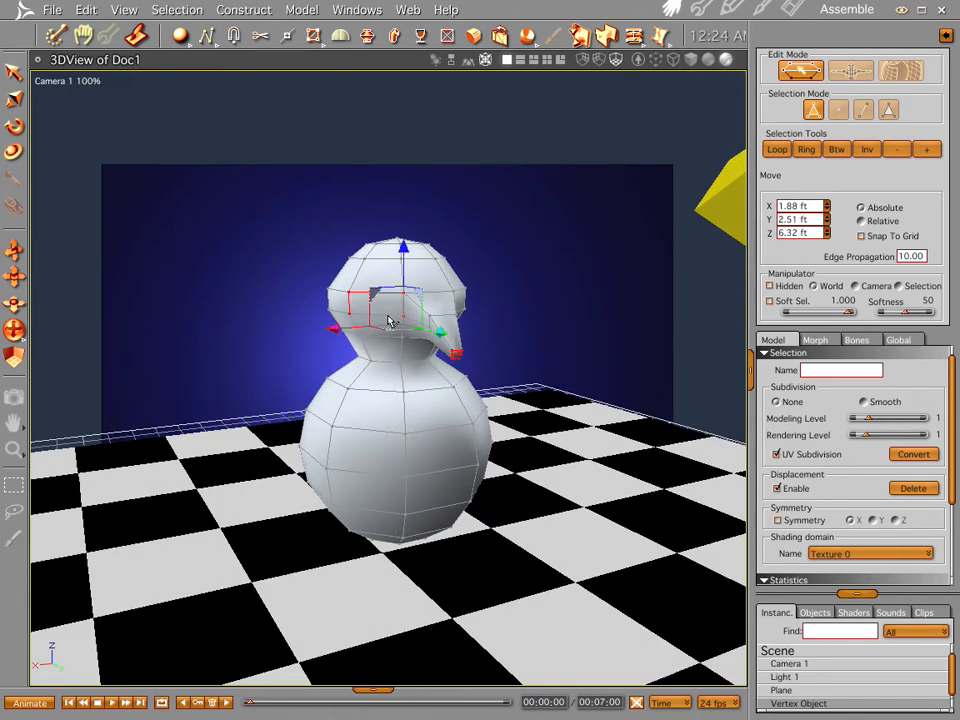
{"action": "left_click", "coordinate": [370, 282]}
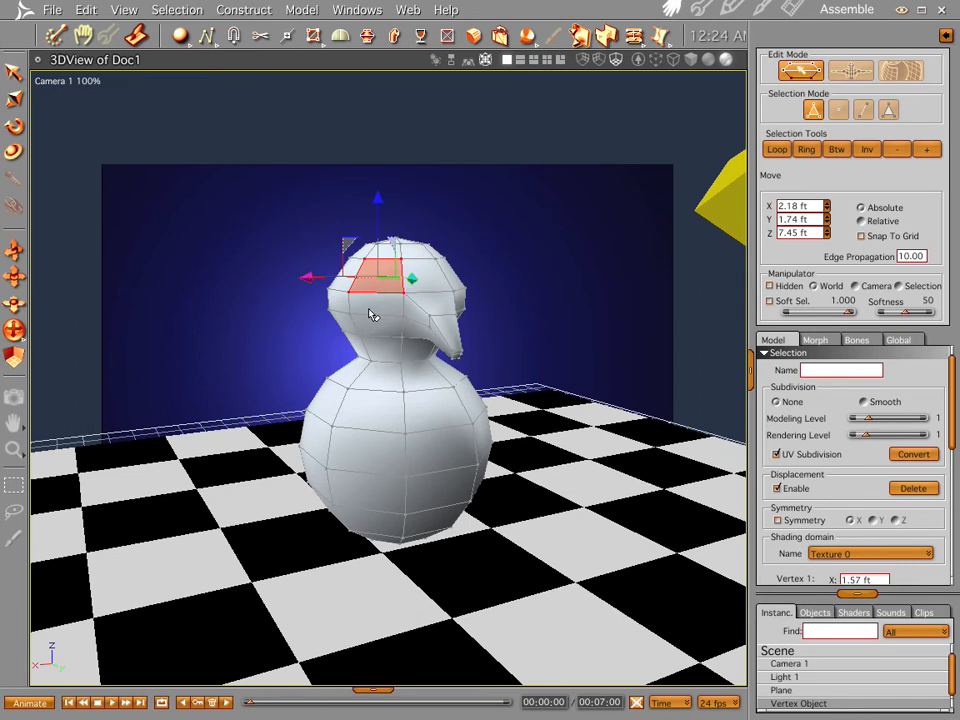
{"action": "left_click_drag", "start_coordinate": [381, 326], "coordinate": [423, 342]}
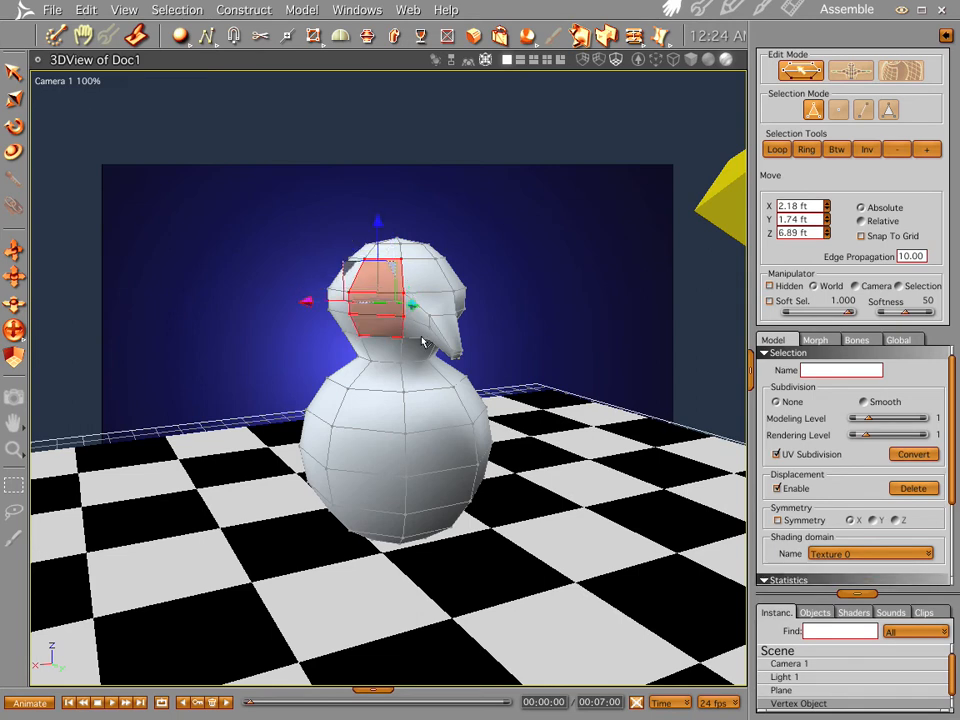
{"action": "left_click", "coordinate": [512, 306]}
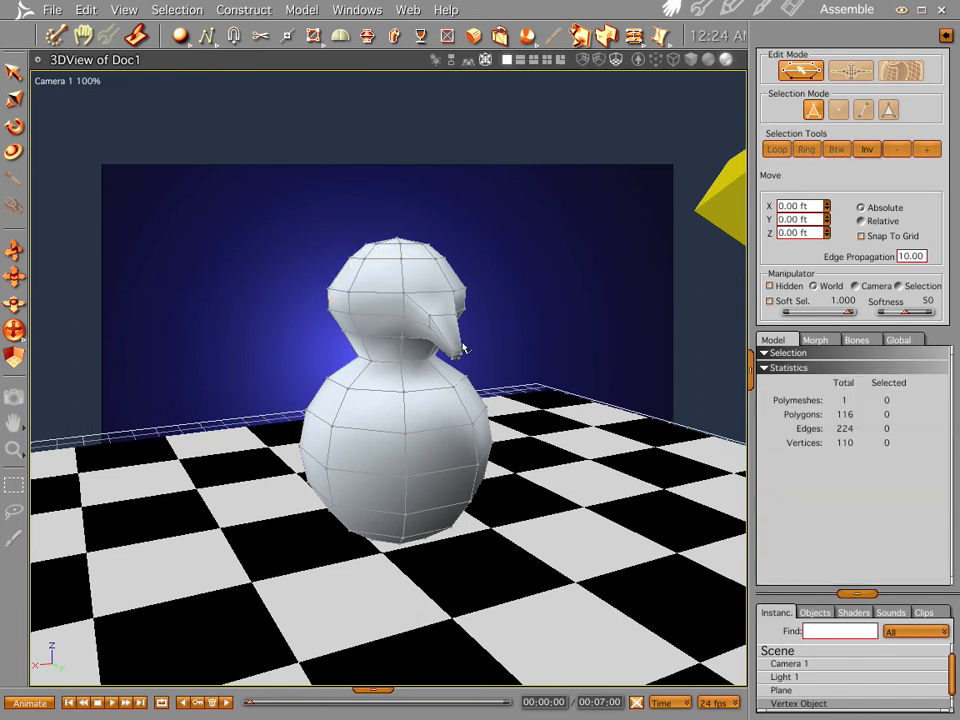
Enable X symmetry and extrude the three stacked polygons on each side of the head into smaller eye patches
{"action": "left_click", "coordinate": [440, 302]}
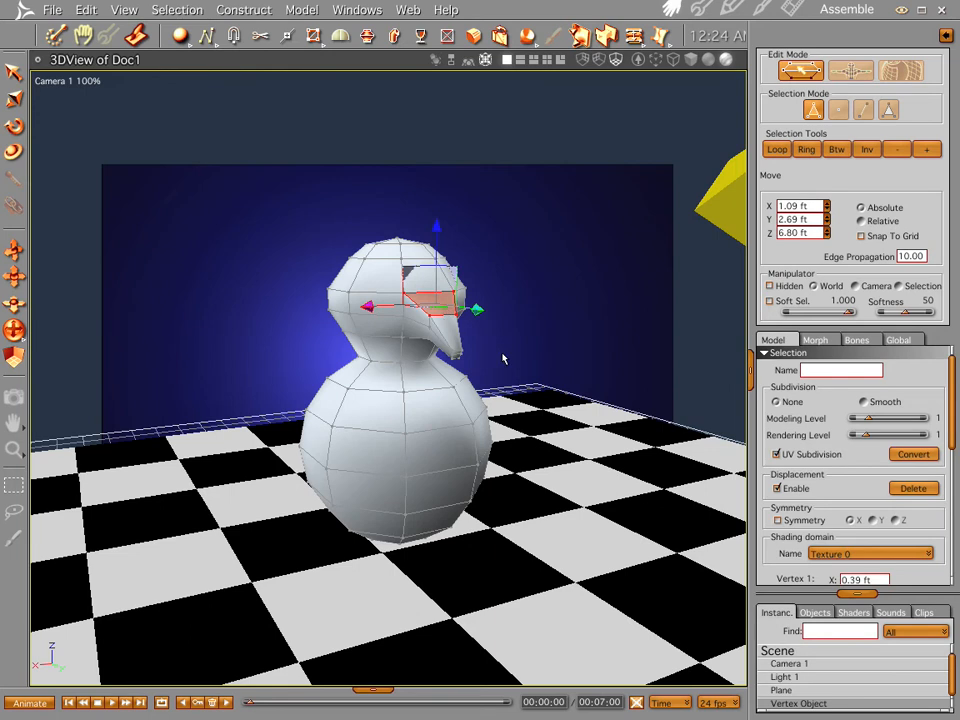
{"action": "left_click", "coordinate": [777, 521]}
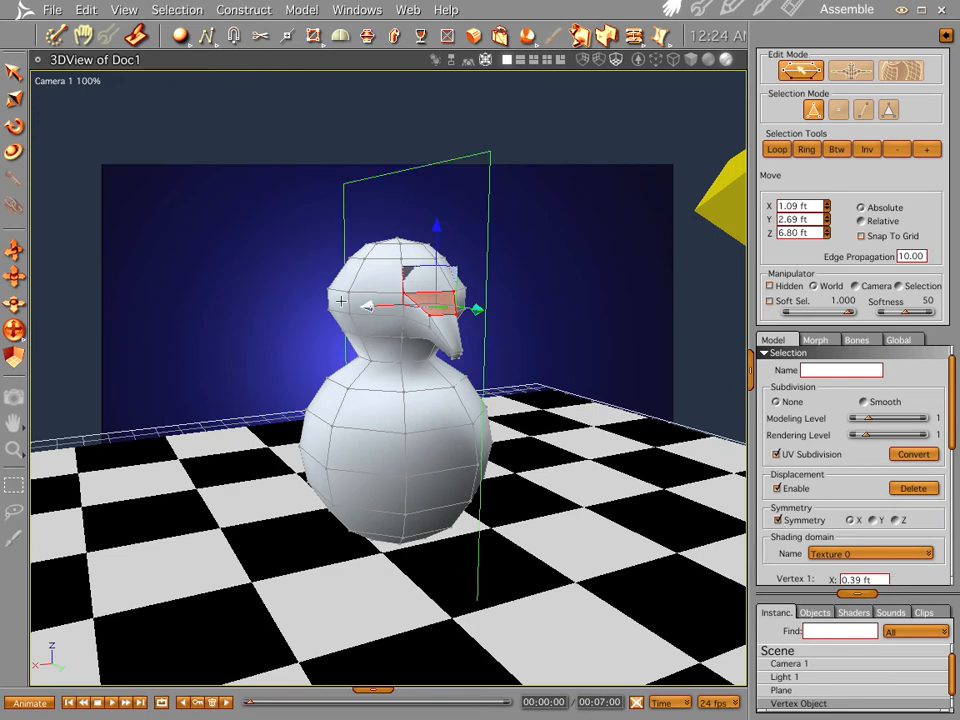
{"action": "left_click", "coordinate": [377, 274]}
{"action": "left_click", "coordinate": [381, 315], "text": "shift"}
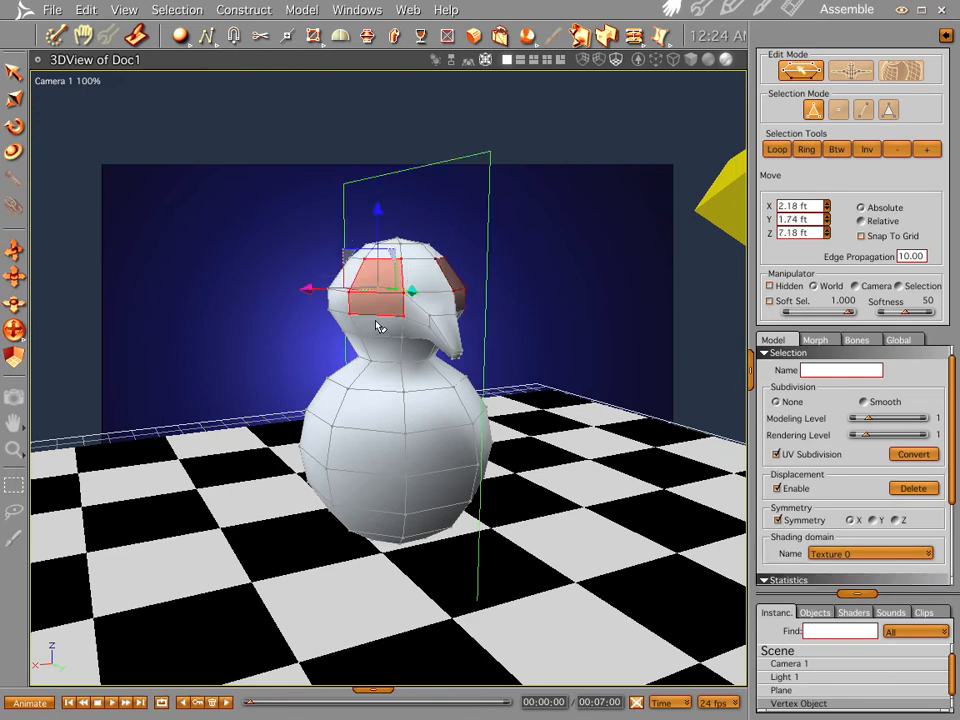
{"action": "left_click", "coordinate": [378, 326], "text": "shift"}
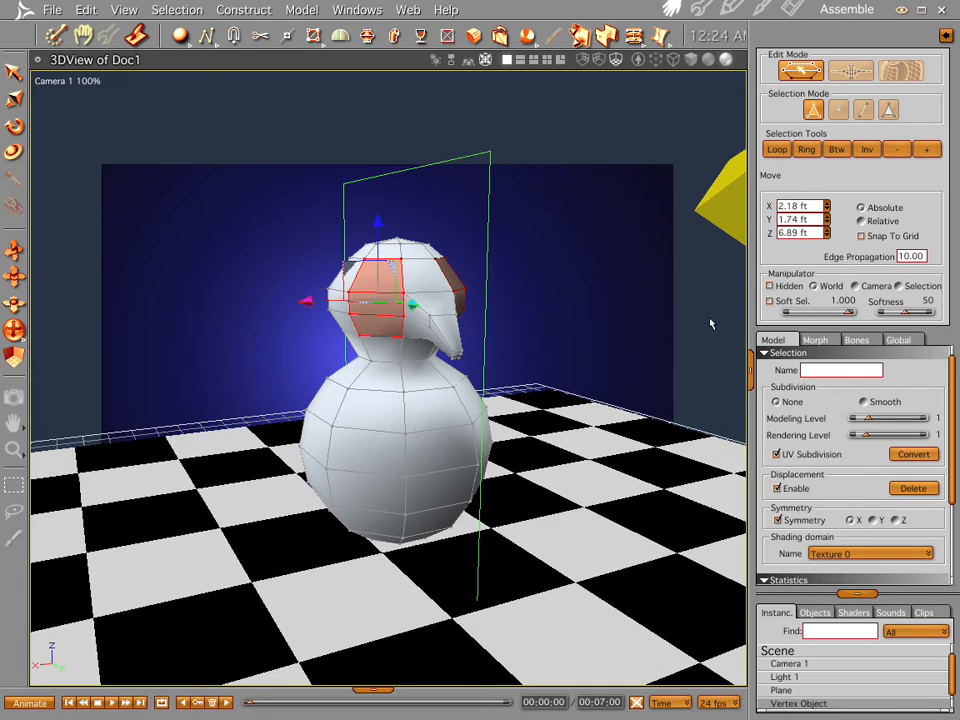
{"action": "key", "text": "e"}
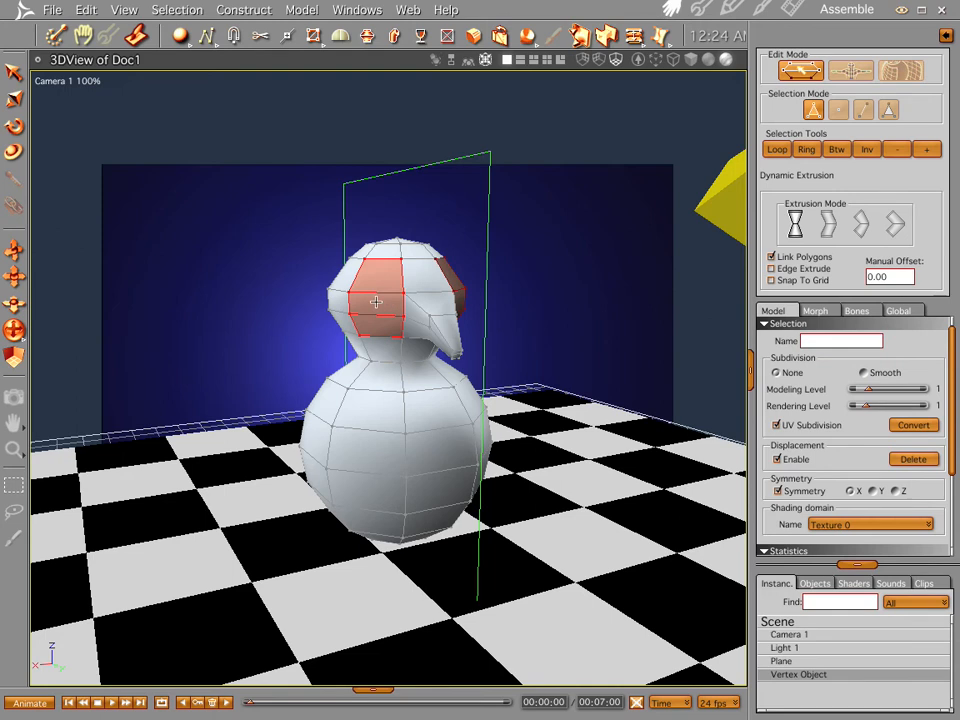
{"action": "left_click_drag", "start_coordinate": [373, 302], "coordinate": [384, 273]}
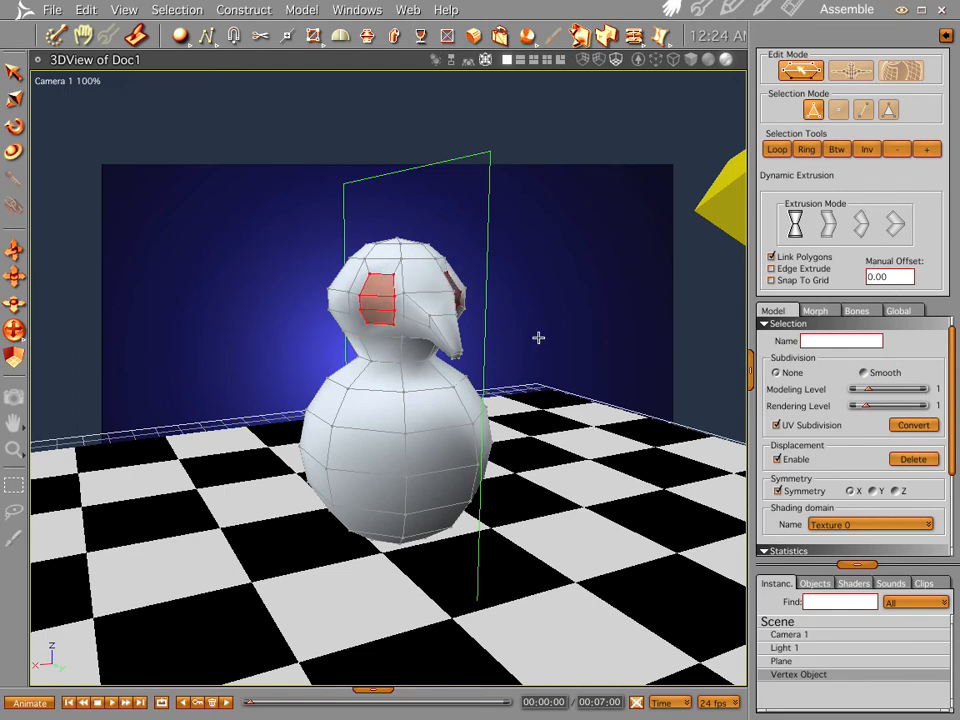
Assign the selected eye polygons to a new shading domain named "eyes"
{"action": "mouse_move", "coordinate": [456, 348]}
{"action": "left_mouse_down"}
{"action": "mouse_move", "coordinate": [373, 327]}
{"action": "mouse_move", "coordinate": [450, 345]}
{"action": "mouse_move", "coordinate": [525, 342]}
{"action": "mouse_move", "coordinate": [418, 358]}
{"action": "mouse_move", "coordinate": [355, 340]}
{"action": "left_mouse_up"}
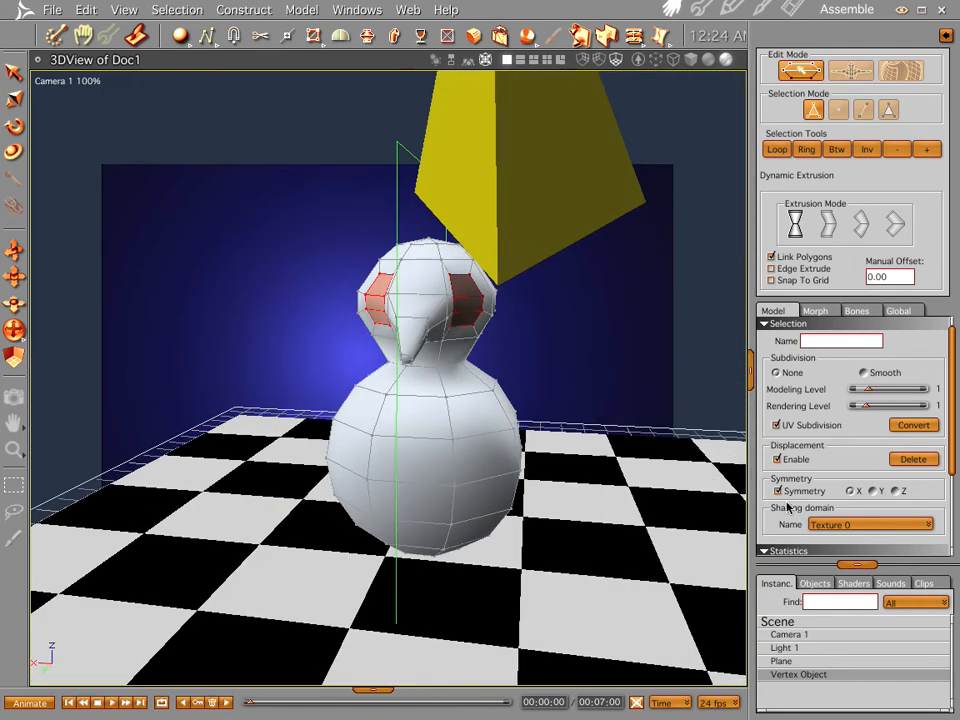
{"action": "left_click", "coordinate": [868, 525]}
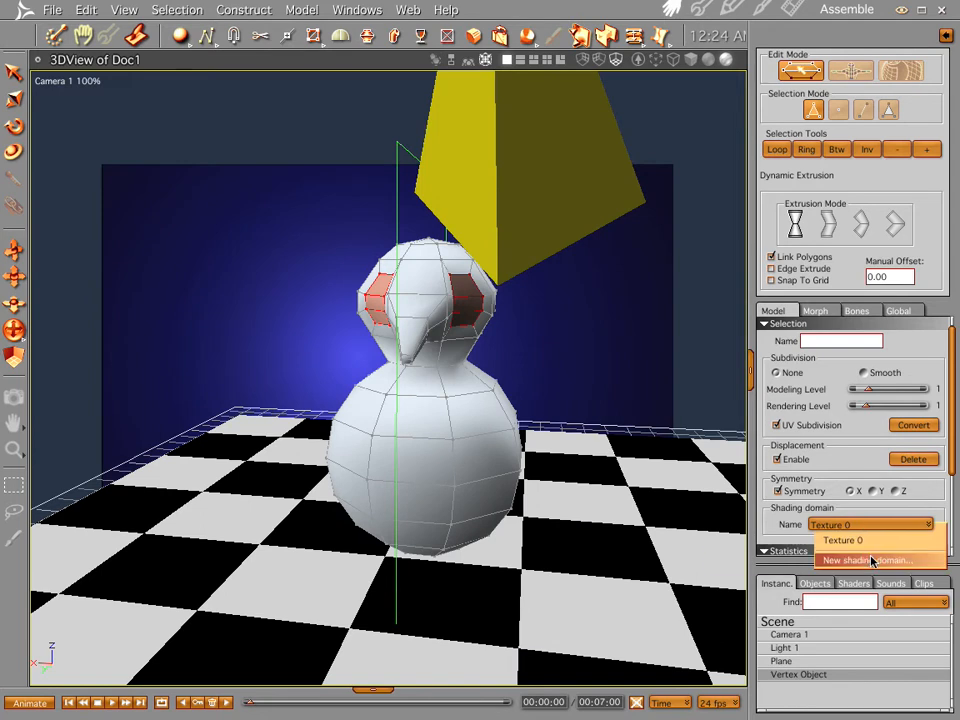
{"action": "left_click", "coordinate": [866, 560]}
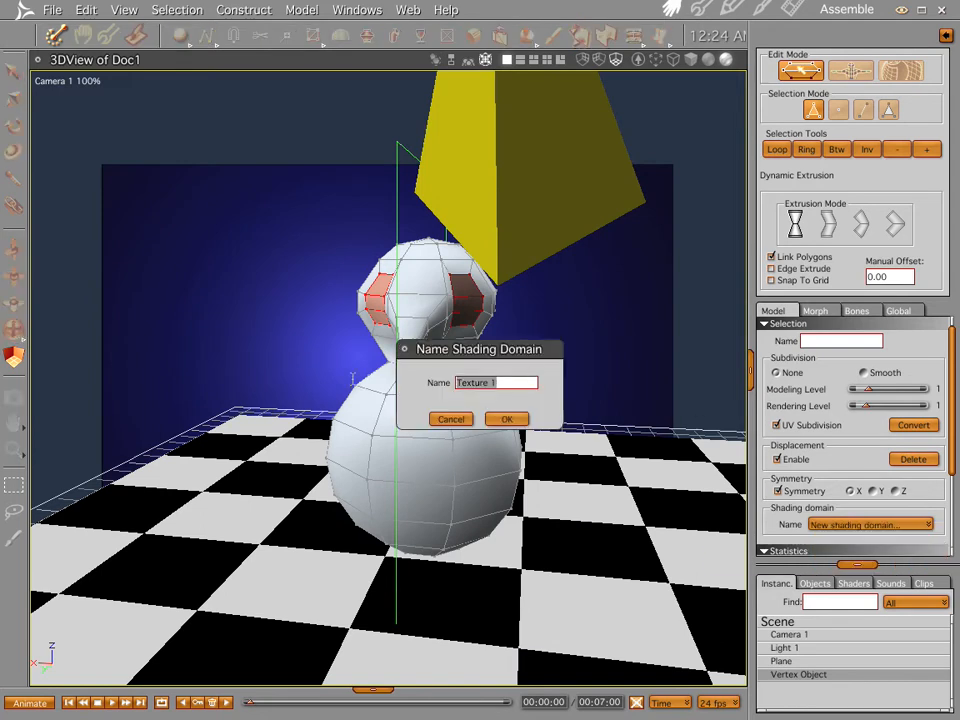
{"action": "type", "text": "eyes"}
{"action": "key", "text": "Return"}
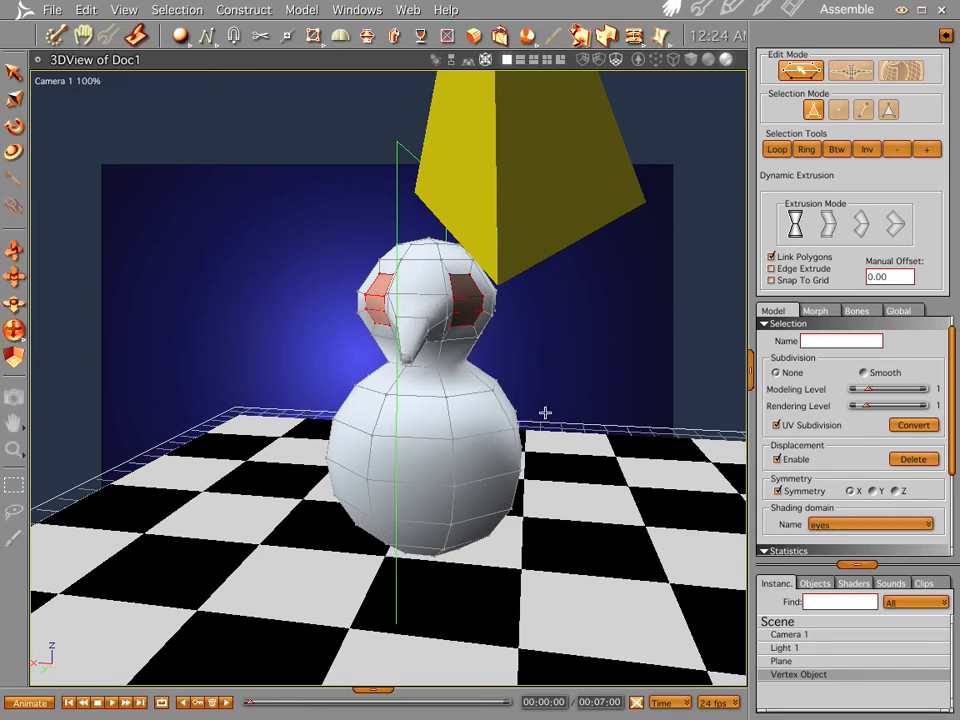
{"action": "middle_click_drag", "start_coordinate": [535, 463], "coordinate": [632, 458]}
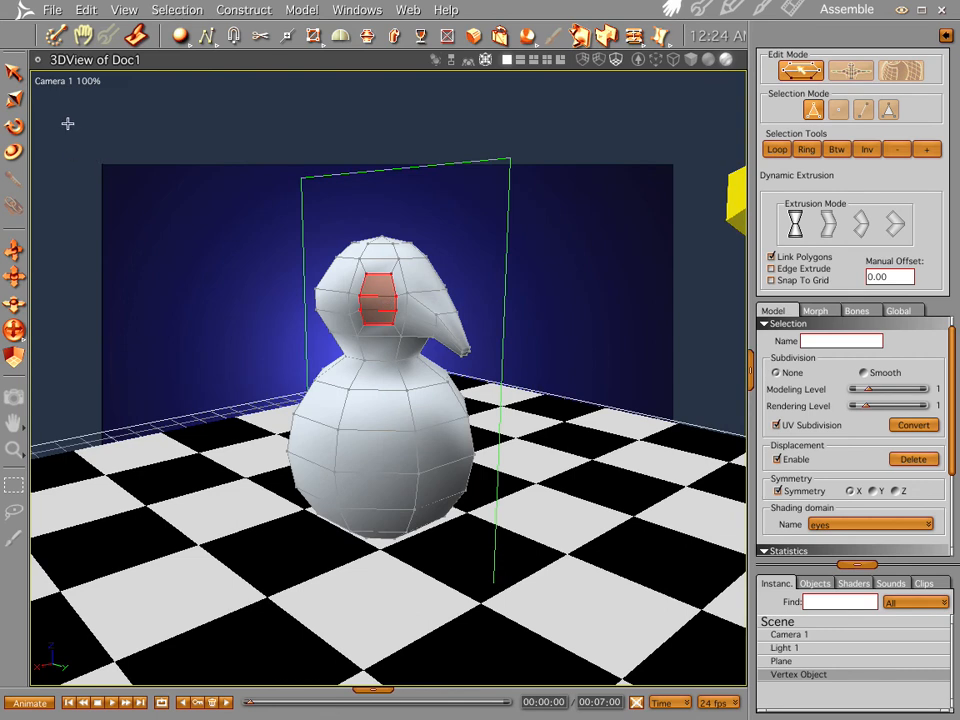
{"action": "left_click", "coordinate": [15, 73]}
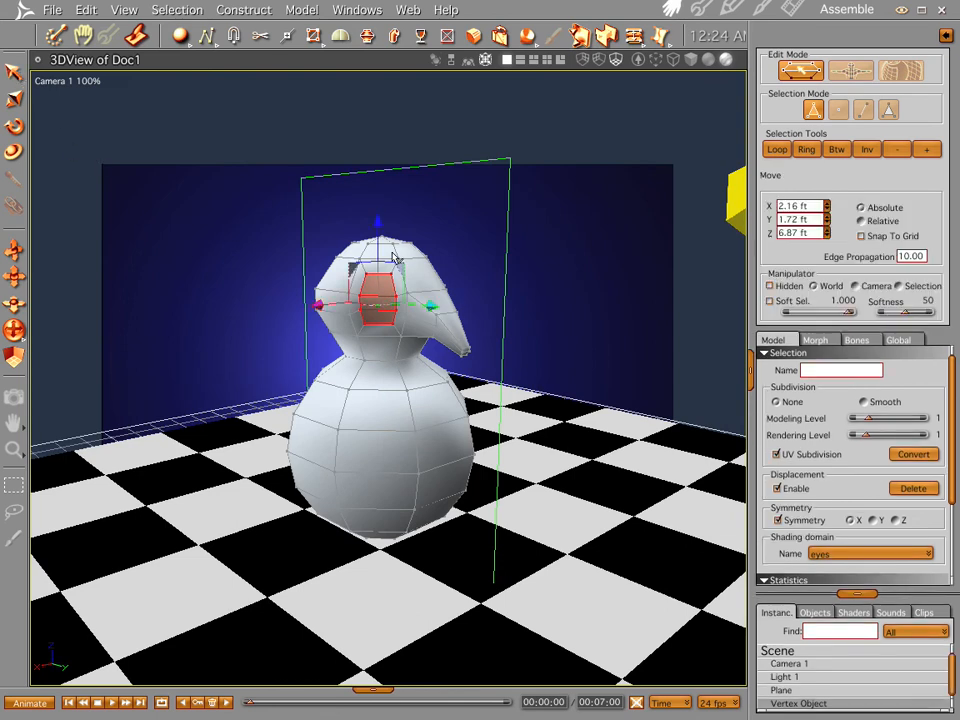
{"action": "left_click", "coordinate": [445, 308]}
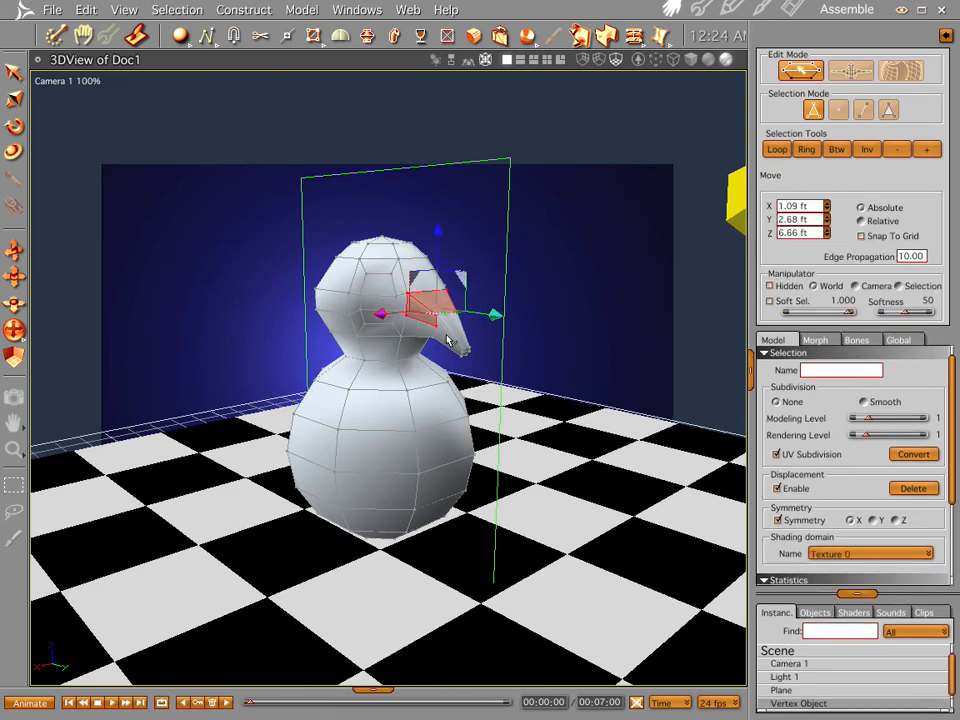
{"action": "left_click", "coordinate": [419, 334], "text": "shift"}
{"action": "left_click_drag", "start_coordinate": [424, 338], "coordinate": [462, 342]}
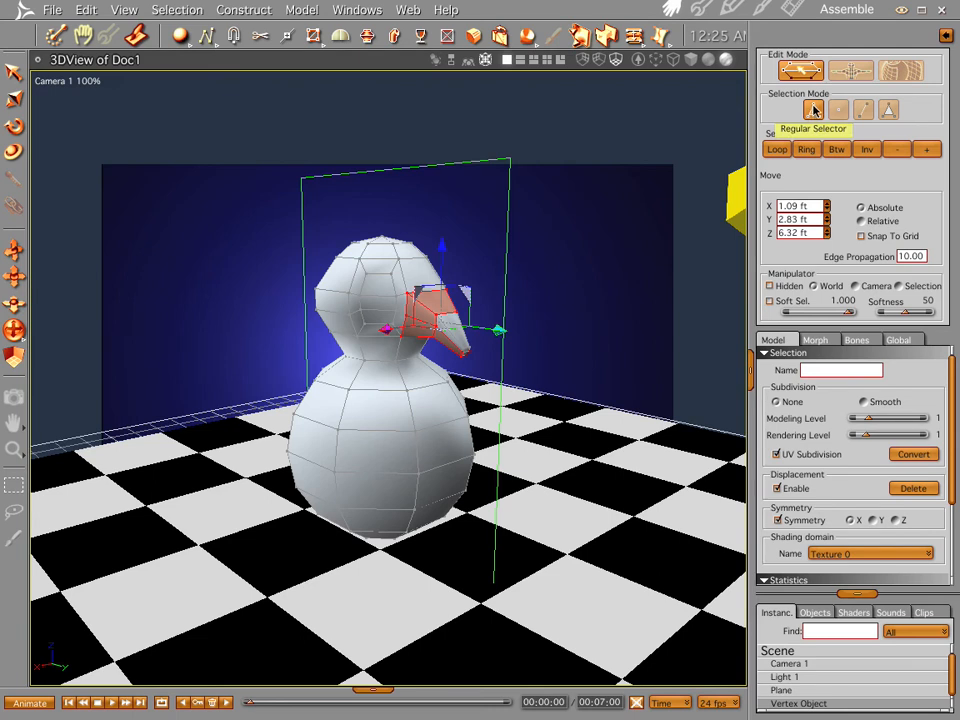
Restrict selection to polygons and select all the polygons that form the beak, including its underside and tip
{"action": "left_click", "coordinate": [888, 109]}
{"action": "left_click", "coordinate": [597, 281]}
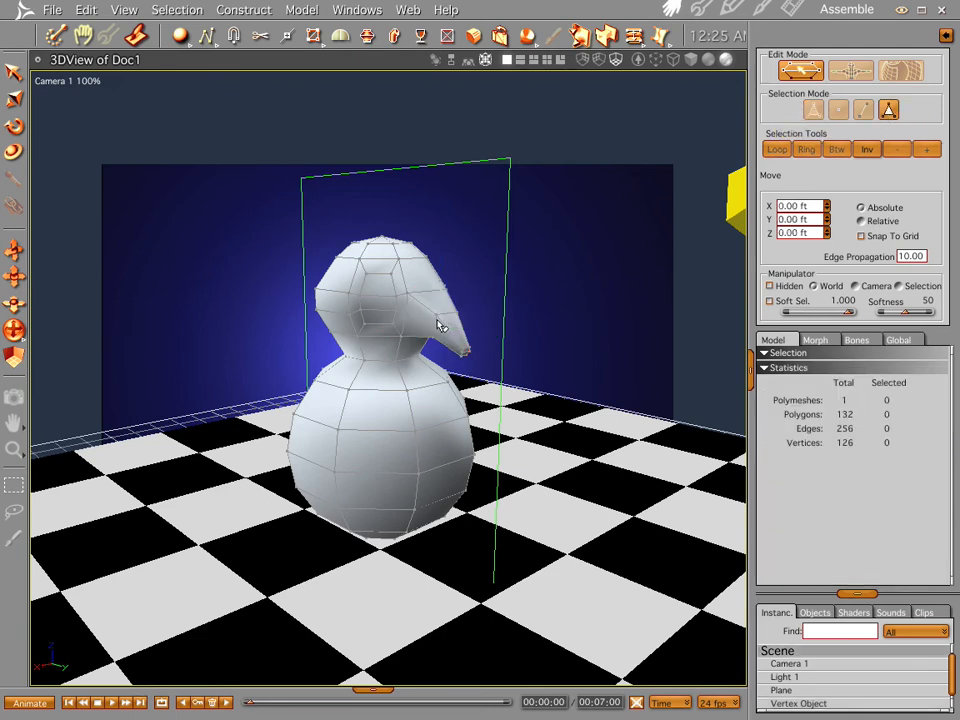
{"action": "left_click", "coordinate": [435, 300]}
{"action": "left_click_drag", "start_coordinate": [428, 330], "coordinate": [463, 348]}
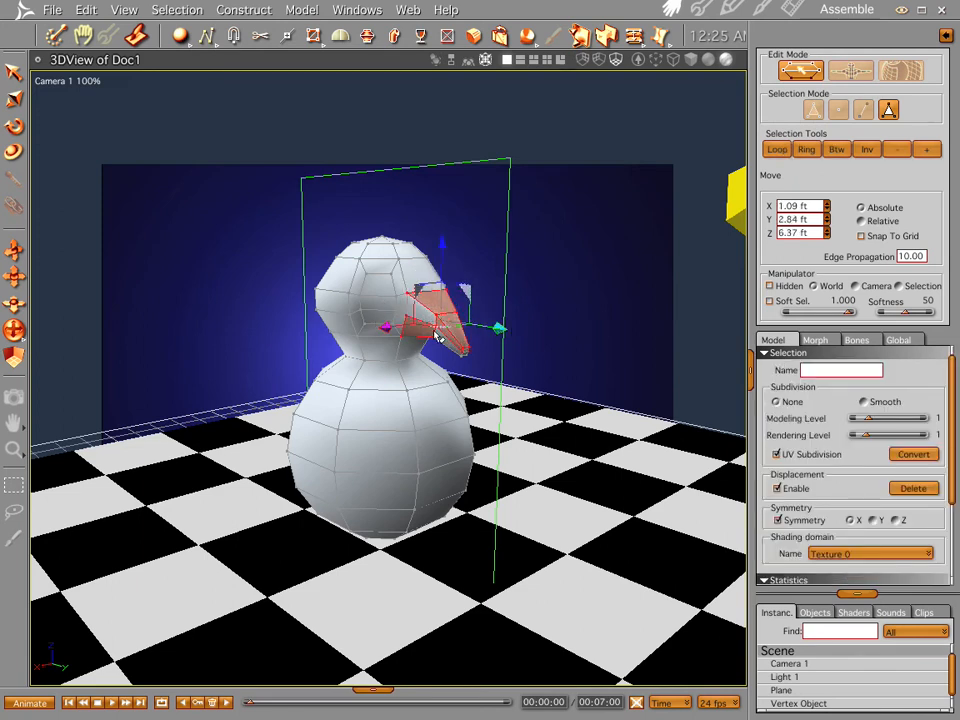
{"action": "left_click_drag", "start_coordinate": [443, 341], "coordinate": [445, 345]}
{"action": "middle_click_drag", "start_coordinate": [507, 339], "coordinate": [360, 326]}
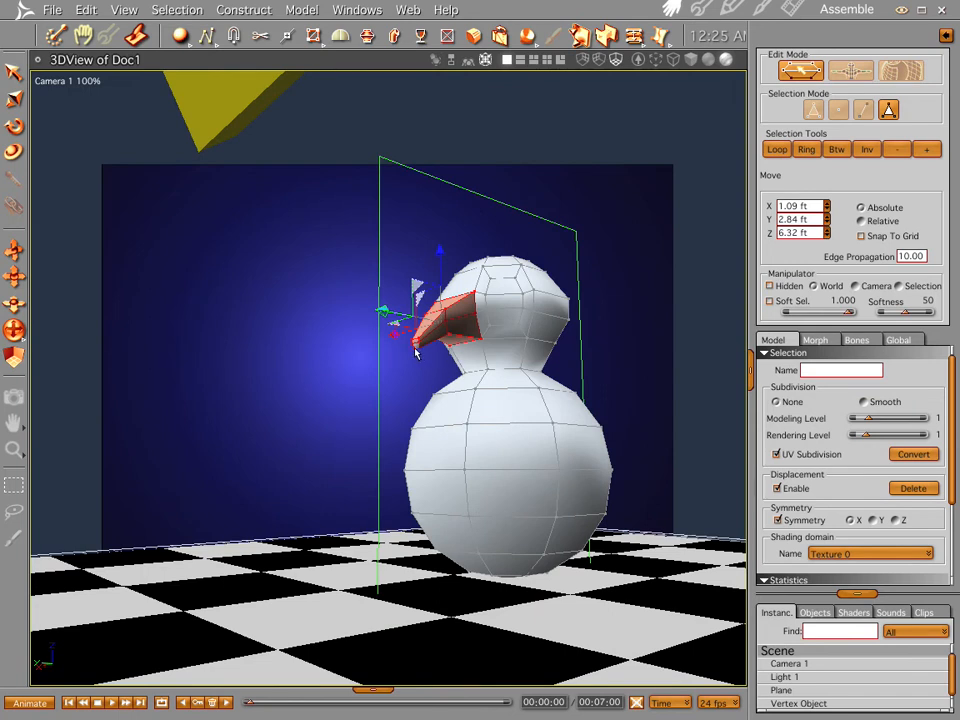
{"action": "mouse_move", "coordinate": [466, 356]}
{"action": "middle_mouse_down"}
{"action": "mouse_move", "coordinate": [443, 328]}
{"action": "mouse_move", "coordinate": [455, 340]}
{"action": "middle_mouse_up"}
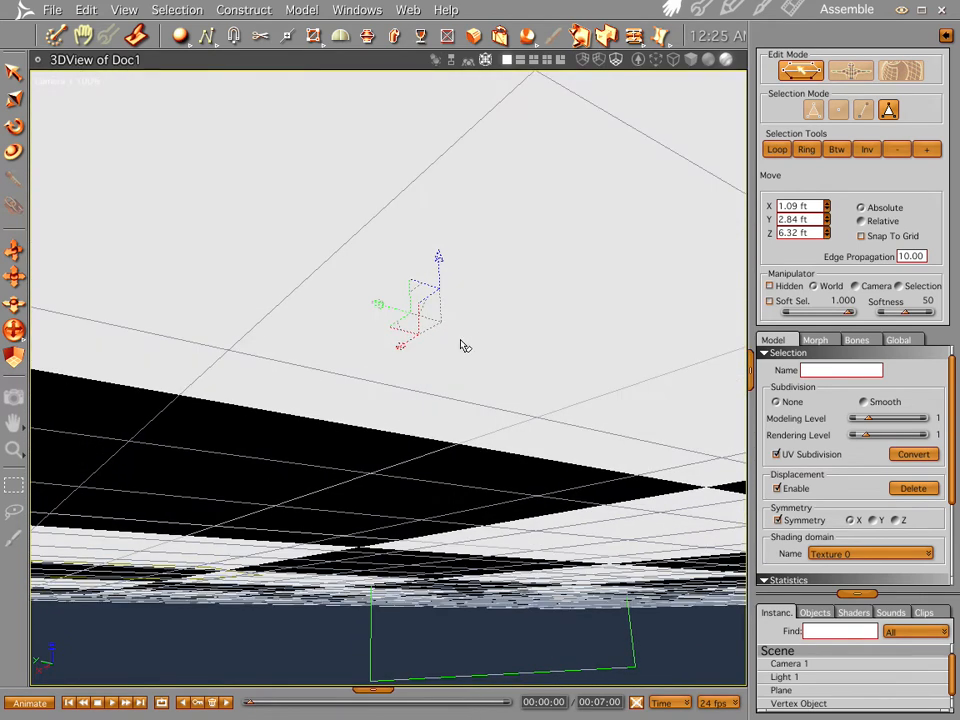
{"action": "key", "text": "0"}
{"action": "middle_click_drag", "start_coordinate": [419, 517], "coordinate": [411, 497]}
{"action": "left_click", "coordinate": [295, 500], "text": "shift"}
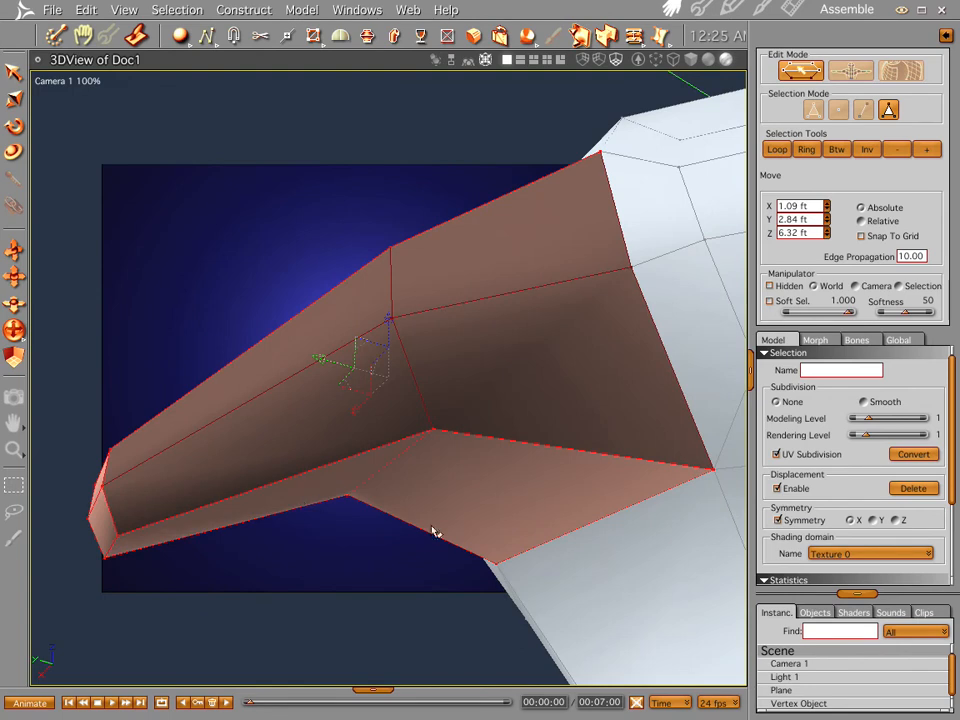
Assign the selected beak polygons to a new shading domain named "beak"
{"action": "left_click", "coordinate": [873, 562]}
{"action": "left_click", "coordinate": [842, 602]}
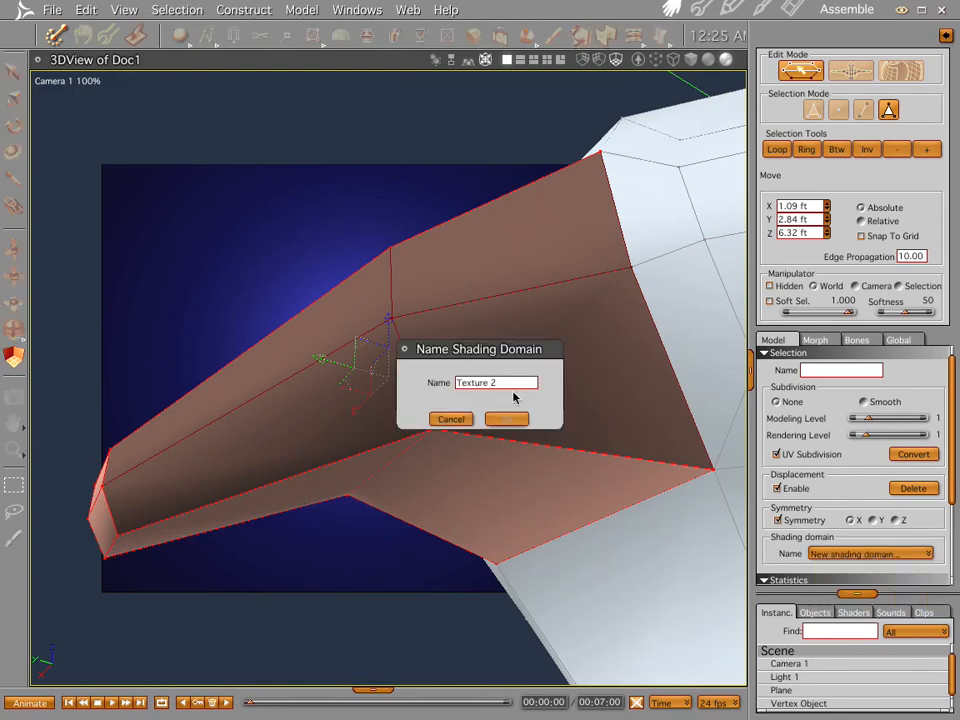
{"action": "left_click_drag", "start_coordinate": [522, 382], "coordinate": [338, 352]}
{"action": "type", "text": "beak"}
{"action": "key", "text": "Return"}
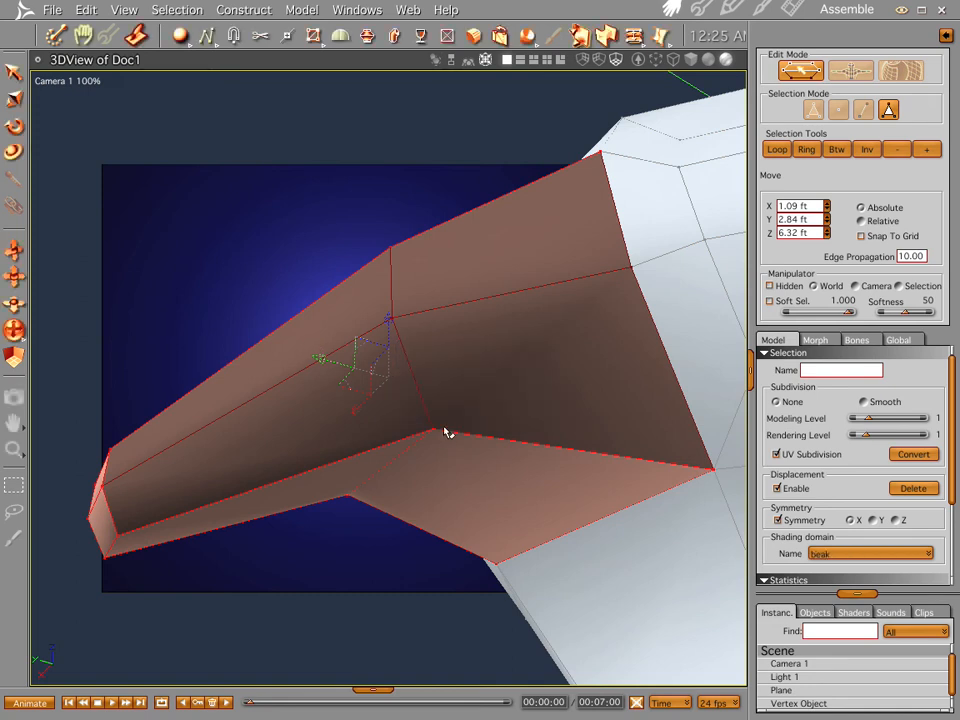
Select the vertical column of polygons on the front of the body, from the neck down to the lower belly
{"action": "middle_click_drag", "start_coordinate": [408, 420], "coordinate": [553, 519]}
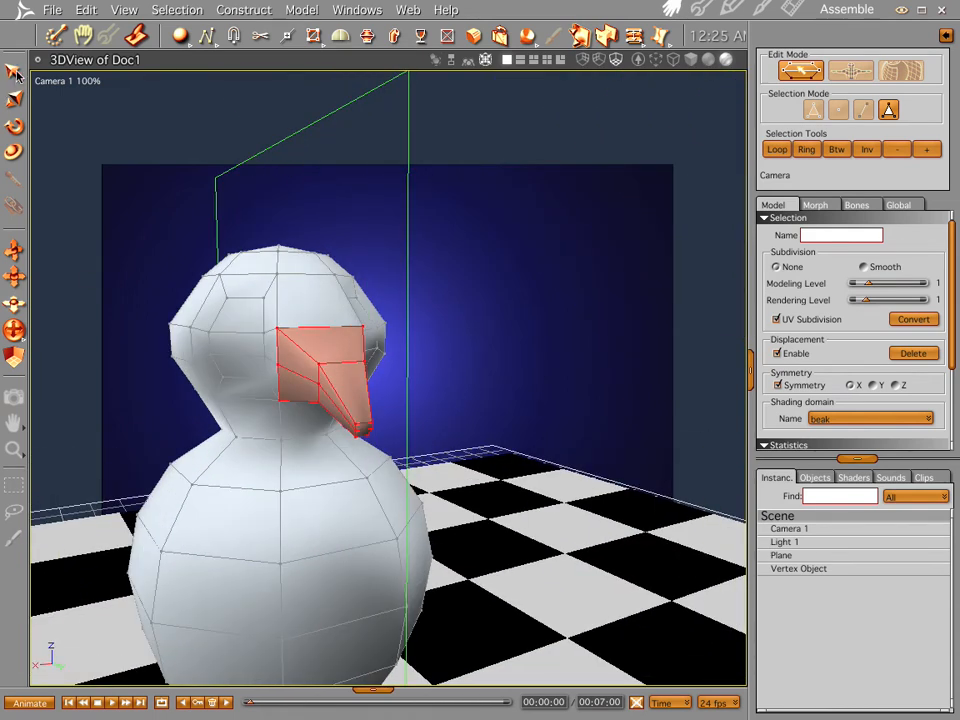
{"action": "left_click", "coordinate": [15, 72]}
{"action": "left_click", "coordinate": [330, 478]}
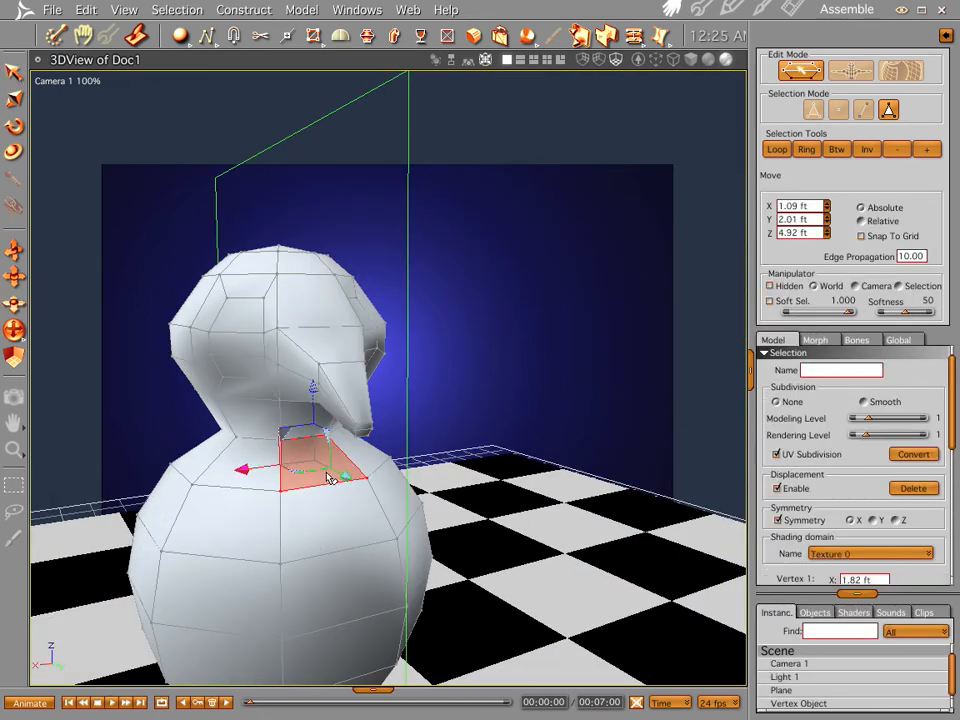
{"action": "left_click", "coordinate": [333, 536], "text": "shift"}
{"action": "left_click", "coordinate": [339, 664], "text": "shift"}
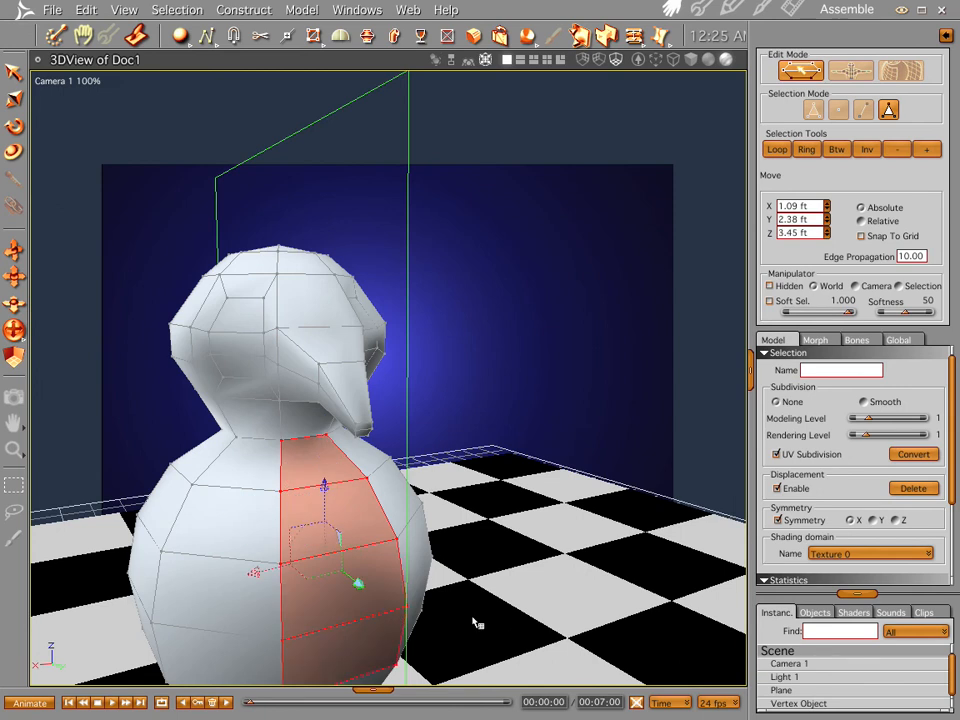
Assign the selected front body polygons to a new shading domain named "tuft"
{"action": "left_click", "coordinate": [877, 555]}
{"action": "left_click", "coordinate": [867, 619]}
{"action": "left_click", "coordinate": [884, 549]}
{"action": "left_click", "coordinate": [876, 618]}
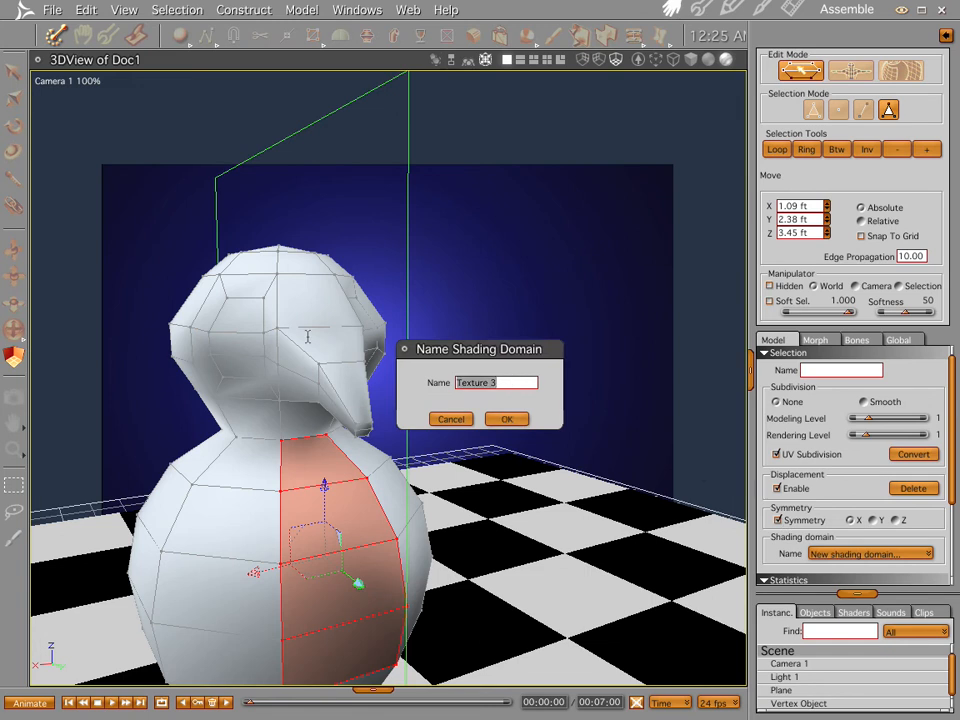
{"action": "type", "text": "tuft"}
{"action": "key", "text": "Return"}
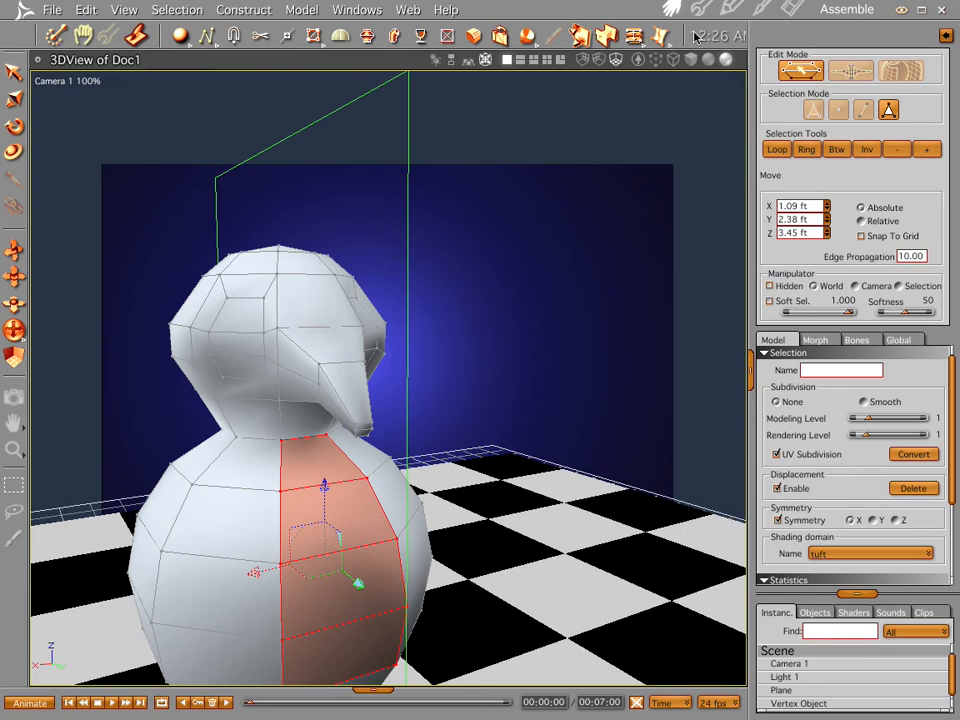
Leave mesh editing, render a test image of the character and return to the scene assembly view
{"action": "left_click", "coordinate": [81, 33]}
{"action": "middle_click_drag", "start_coordinate": [400, 358], "coordinate": [419, 381]}
{"action": "key", "text": "ctrl+r"}
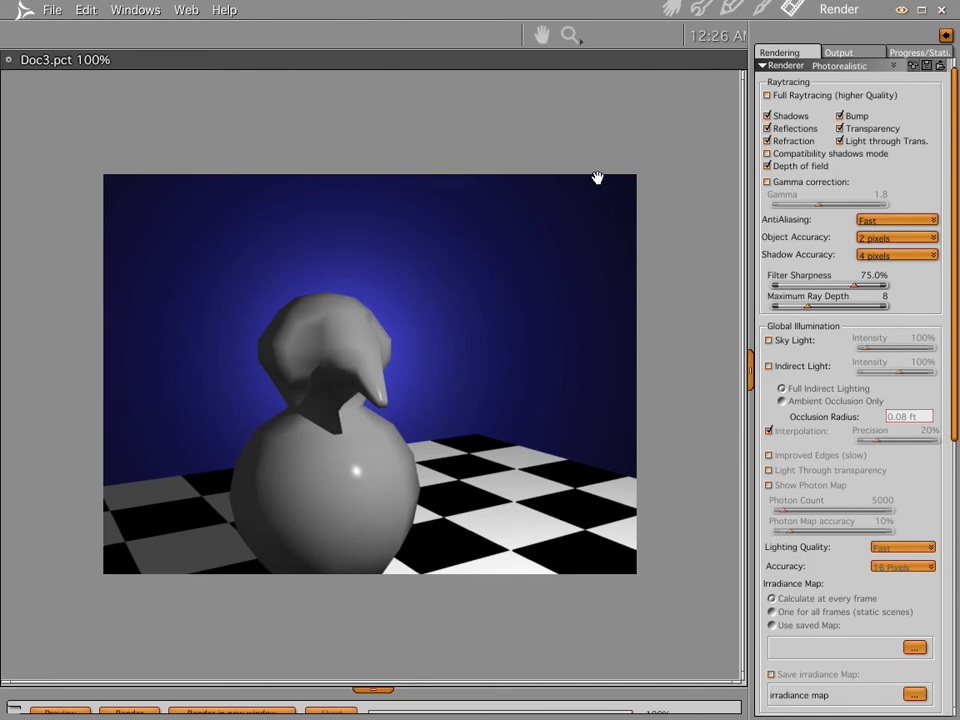
{"action": "left_click", "coordinate": [673, 8]}
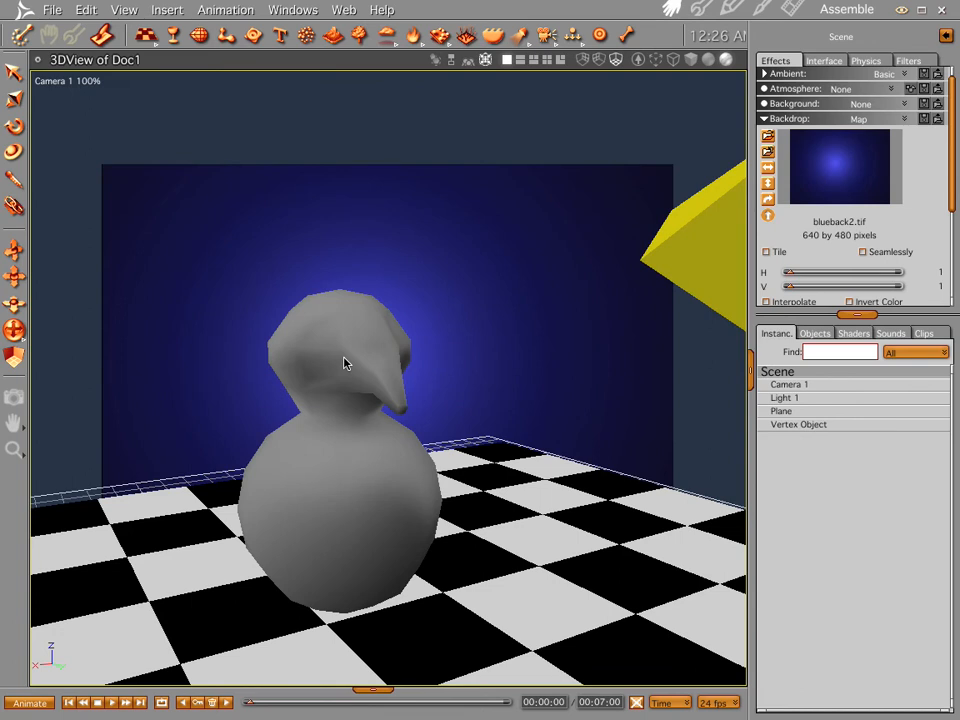
Reopen the character for modelling, check the shading domain of its side eye polygons, and return to the scene assembly view
{"action": "left_click_drag", "start_coordinate": [343, 405], "coordinate": [412, 409]}
{"action": "double_click", "coordinate": [312, 248]}
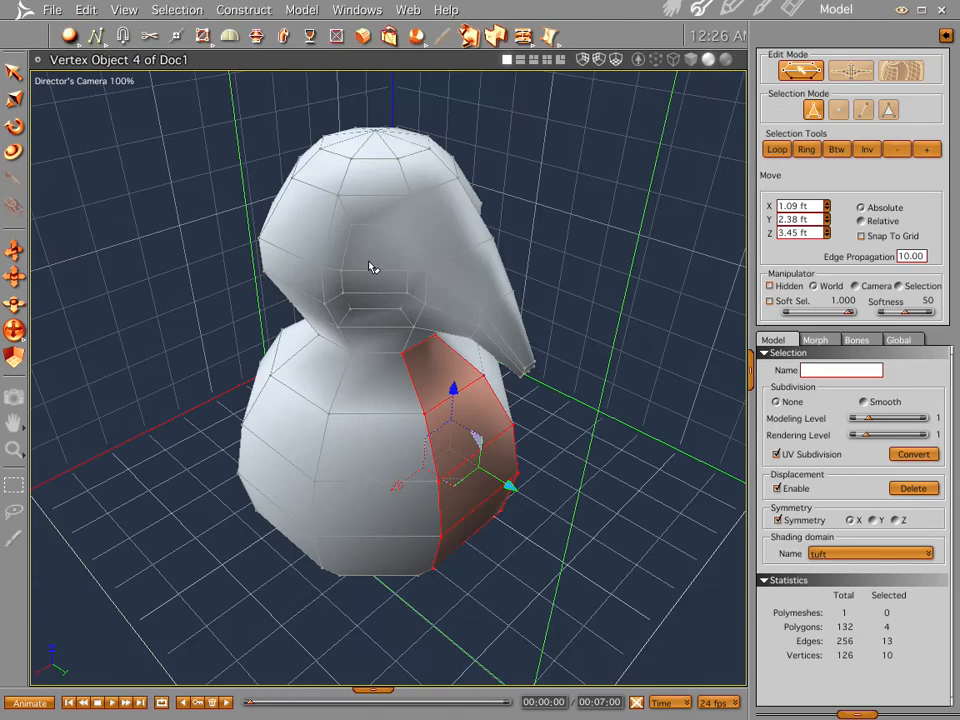
{"action": "left_click", "coordinate": [370, 266]}
{"action": "left_click", "coordinate": [378, 291], "text": "shift"}
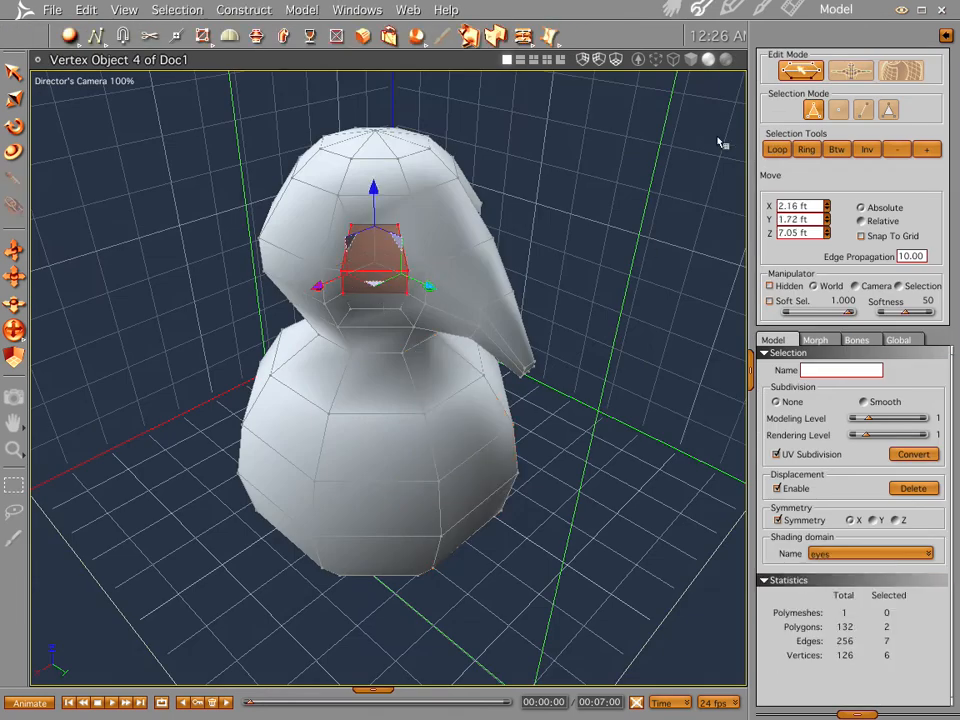
{"action": "left_click", "coordinate": [671, 9]}
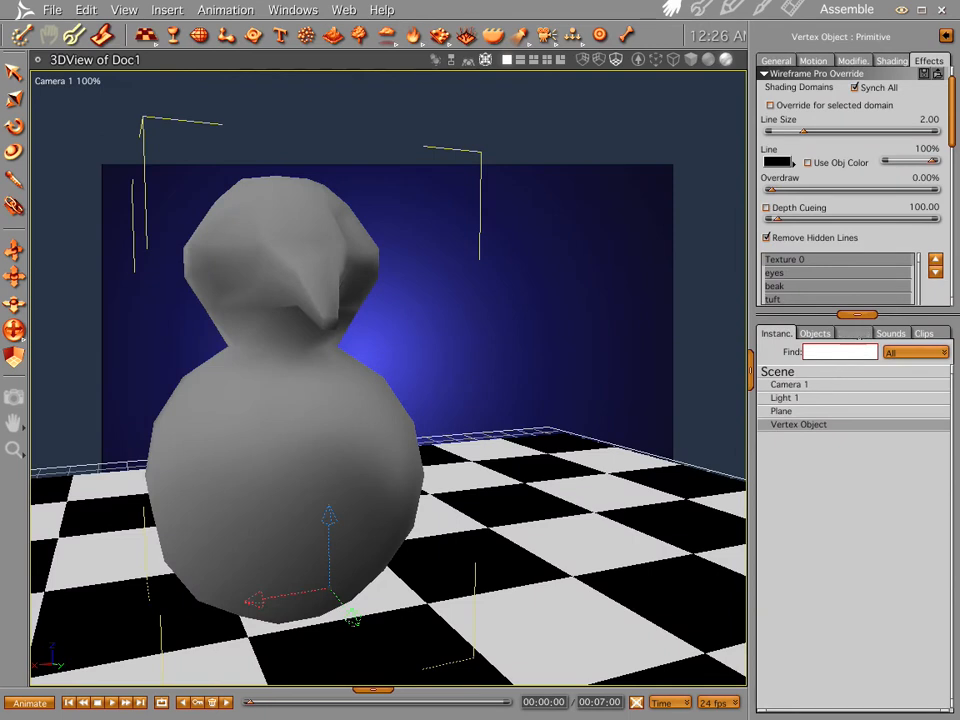
Make four duplicates of the Shader 1 master shader
{"action": "left_click", "coordinate": [856, 334]}
{"action": "left_click", "coordinate": [853, 447]}
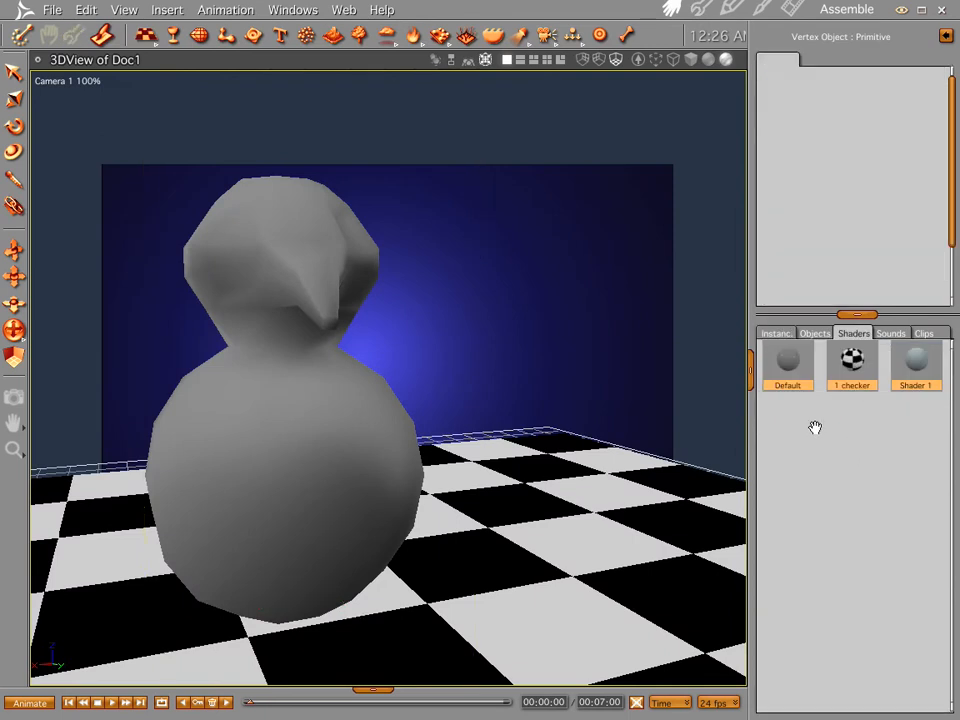
{"action": "right_click", "coordinate": [814, 424]}
{"action": "left_click", "coordinate": [786, 409]}
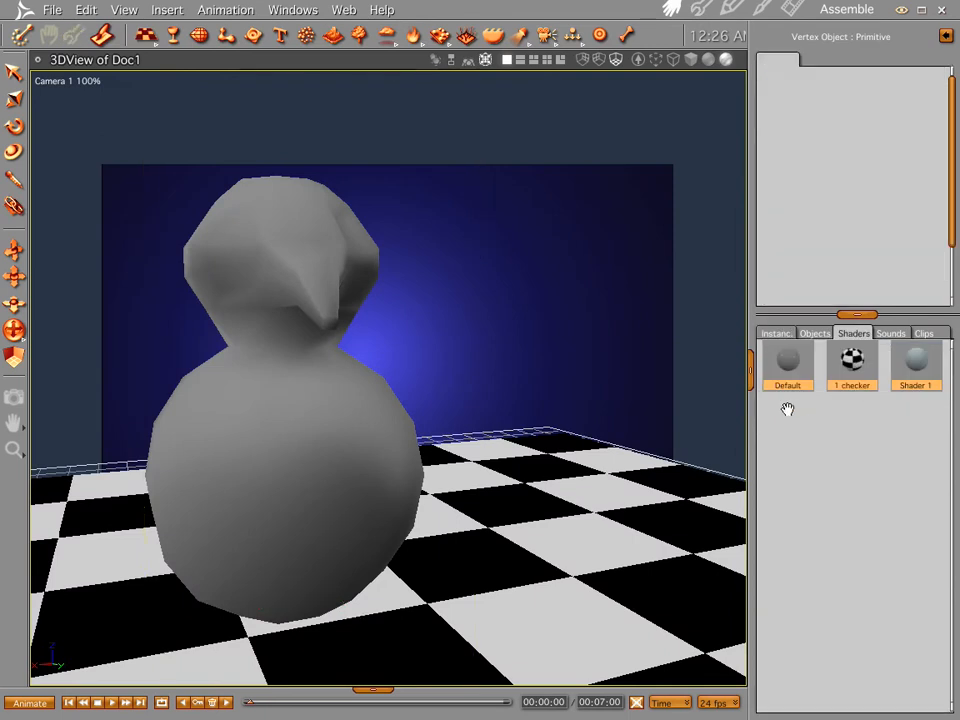
{"action": "left_click", "coordinate": [907, 374]}
{"action": "right_click", "coordinate": [907, 374]}
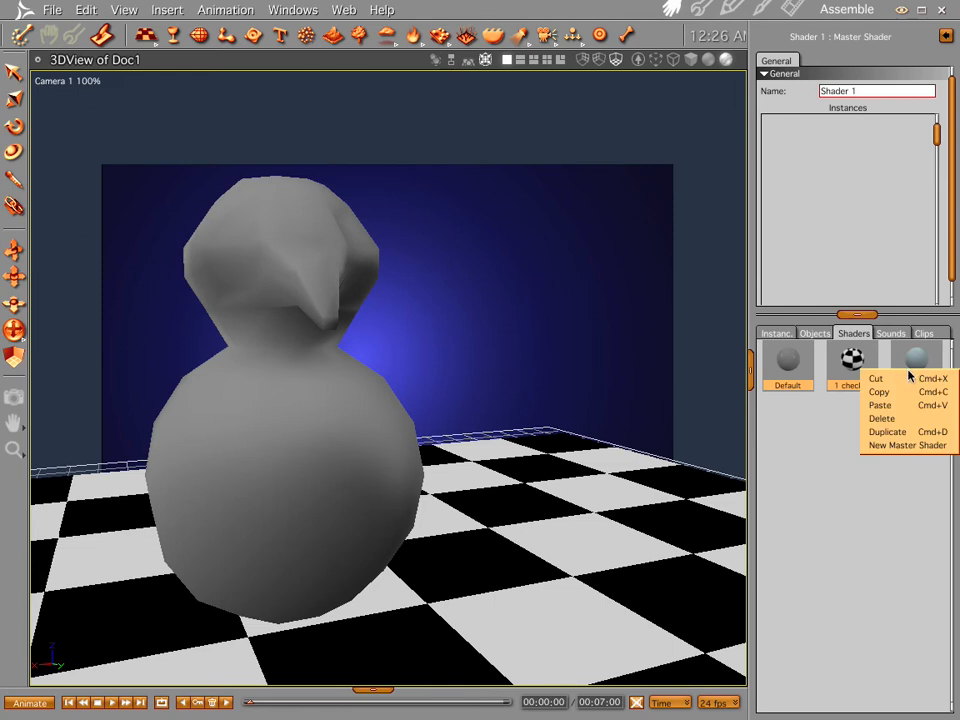
{"action": "left_click", "coordinate": [905, 432]}
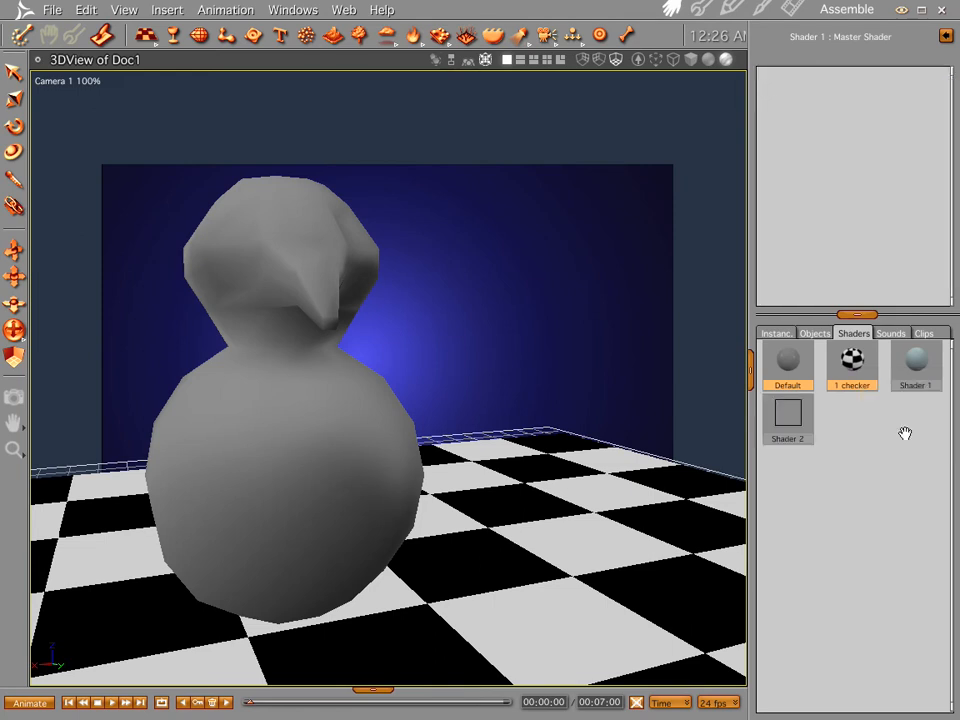
{"action": "right_click", "coordinate": [786, 410]}
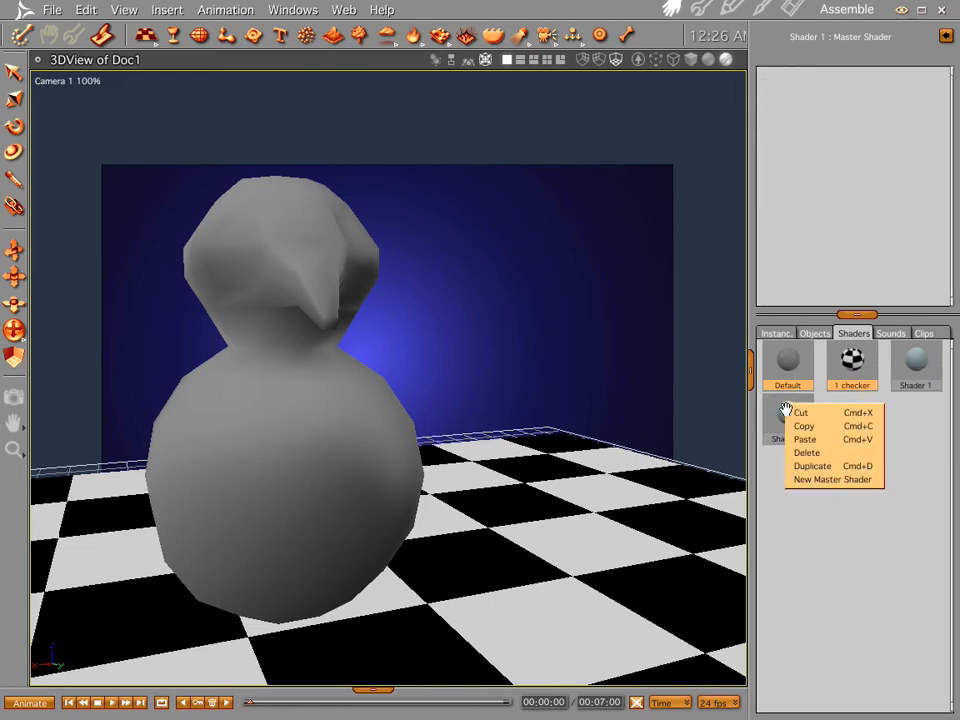
{"action": "left_click", "coordinate": [815, 466]}
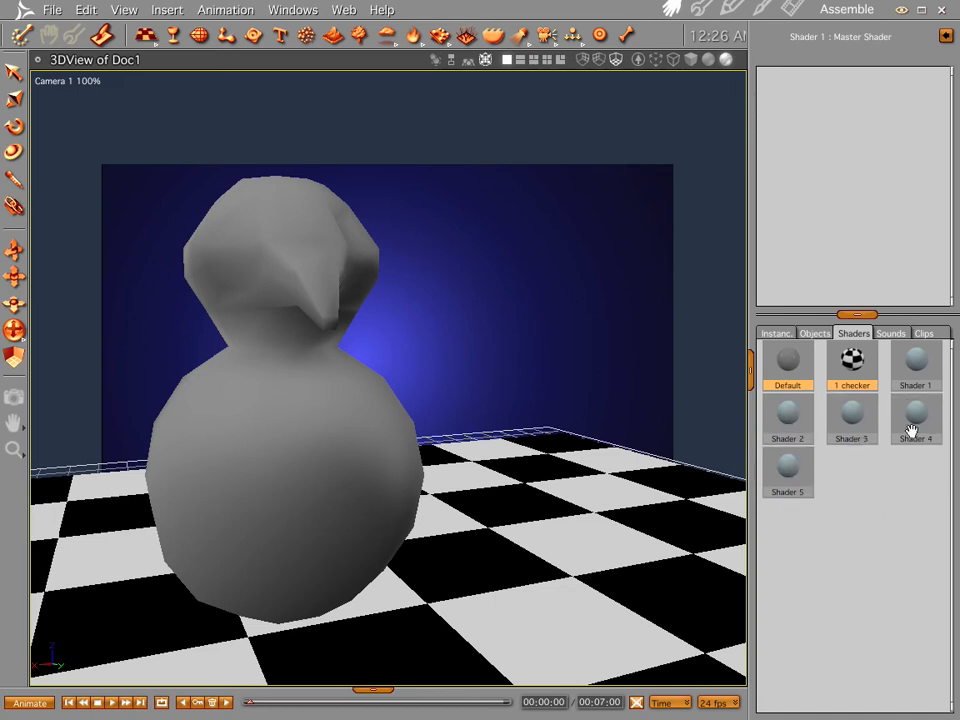
{"action": "left_click", "coordinate": [872, 495]}
Apply Shader 1 to the main body domain of the character
{"action": "left_click", "coordinate": [918, 366]}
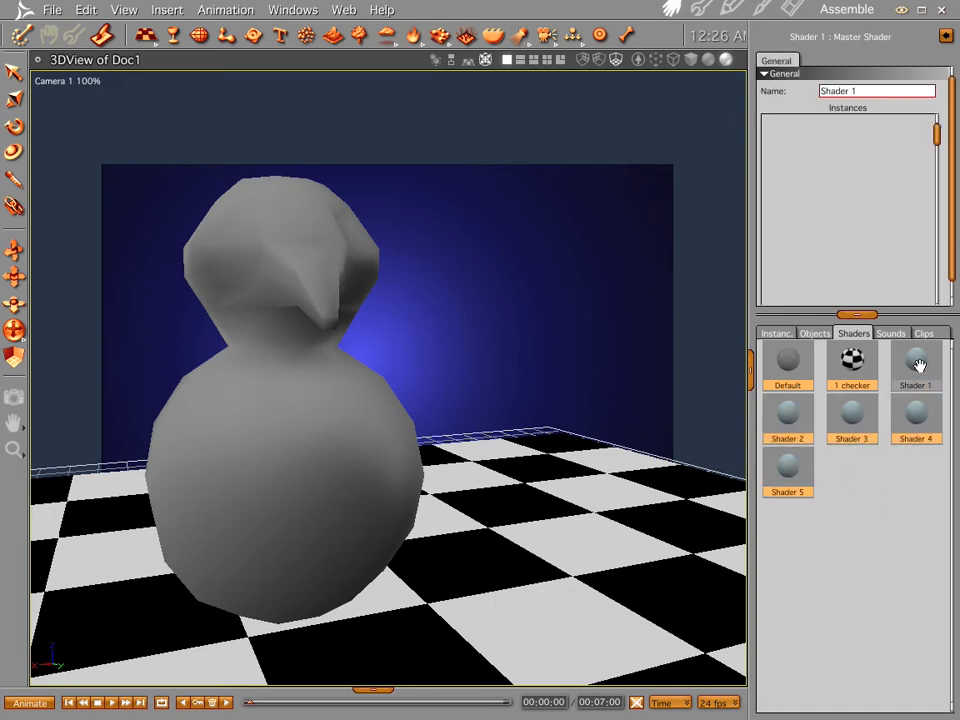
{"action": "left_click", "coordinate": [354, 401]}
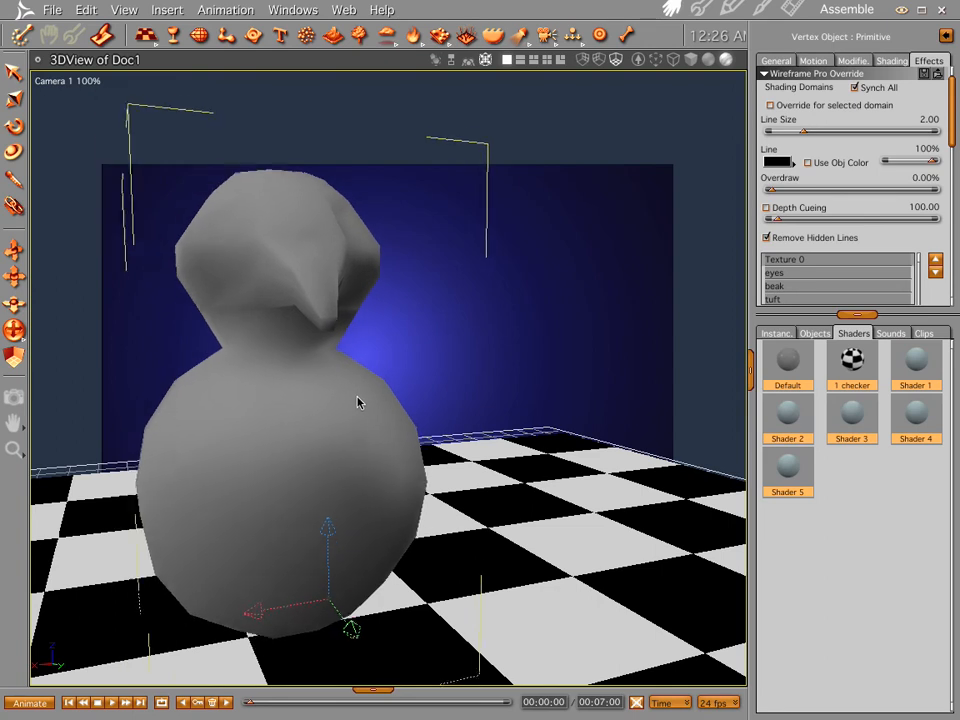
{"action": "left_click", "coordinate": [916, 364]}
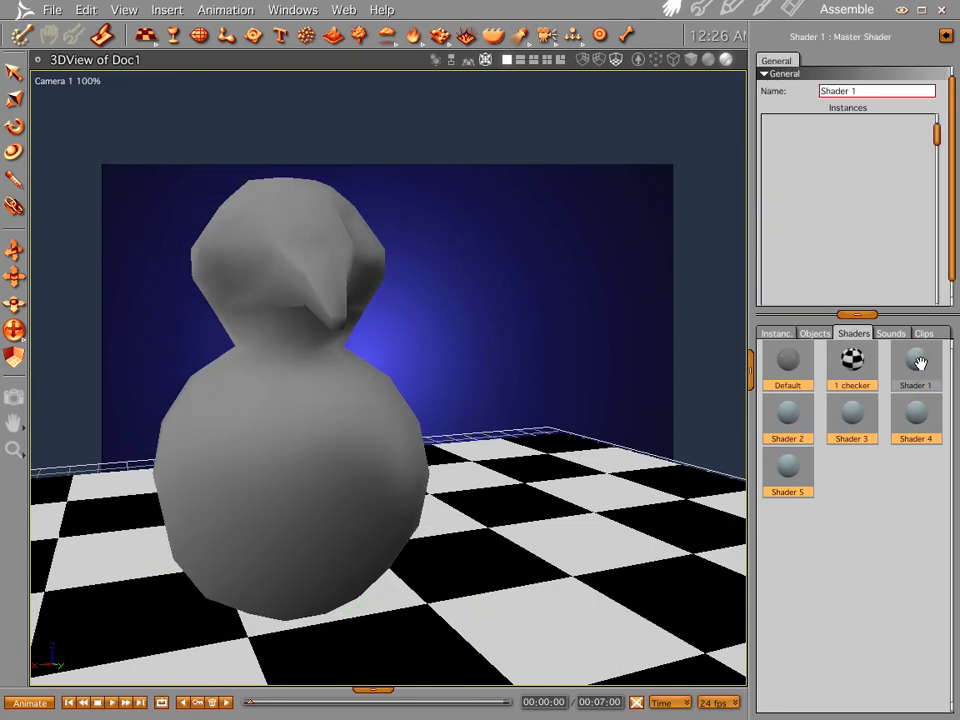
{"action": "left_click_drag", "start_coordinate": [569, 404], "coordinate": [381, 401]}
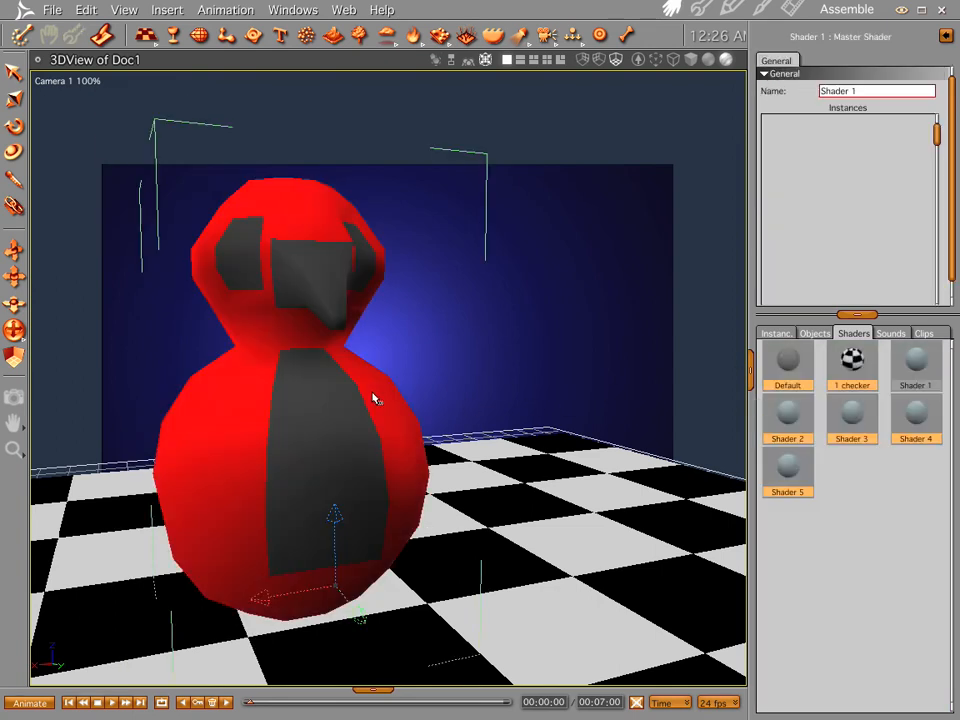
Change Shader 2's colour channel from a gradient to plain black and apply the shader to the eyes
{"action": "double_click", "coordinate": [787, 411]}
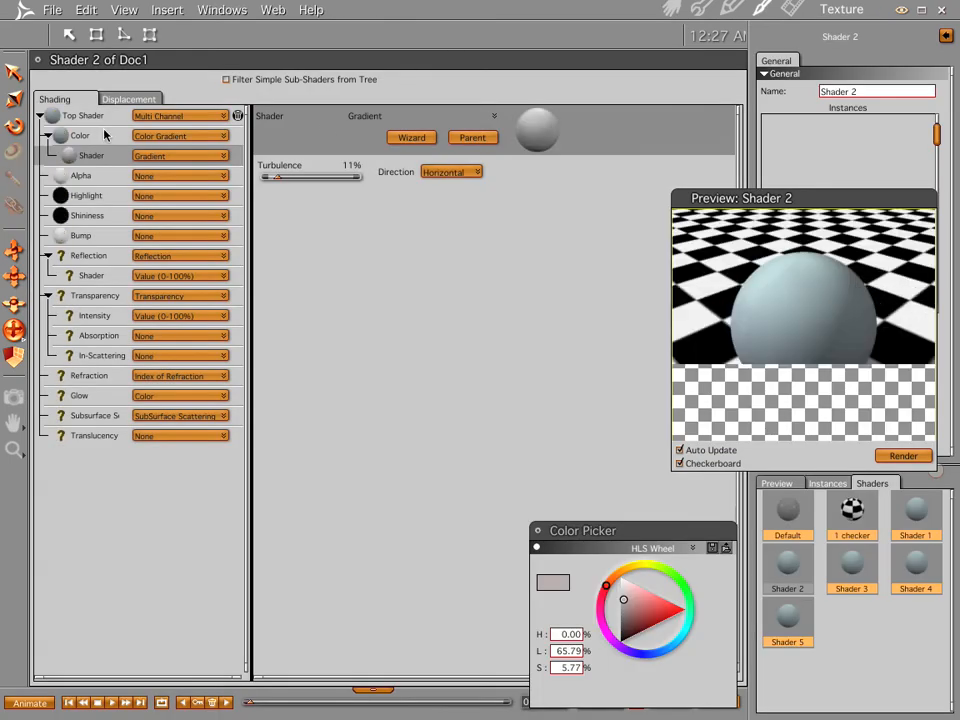
{"action": "left_click", "coordinate": [140, 137]}
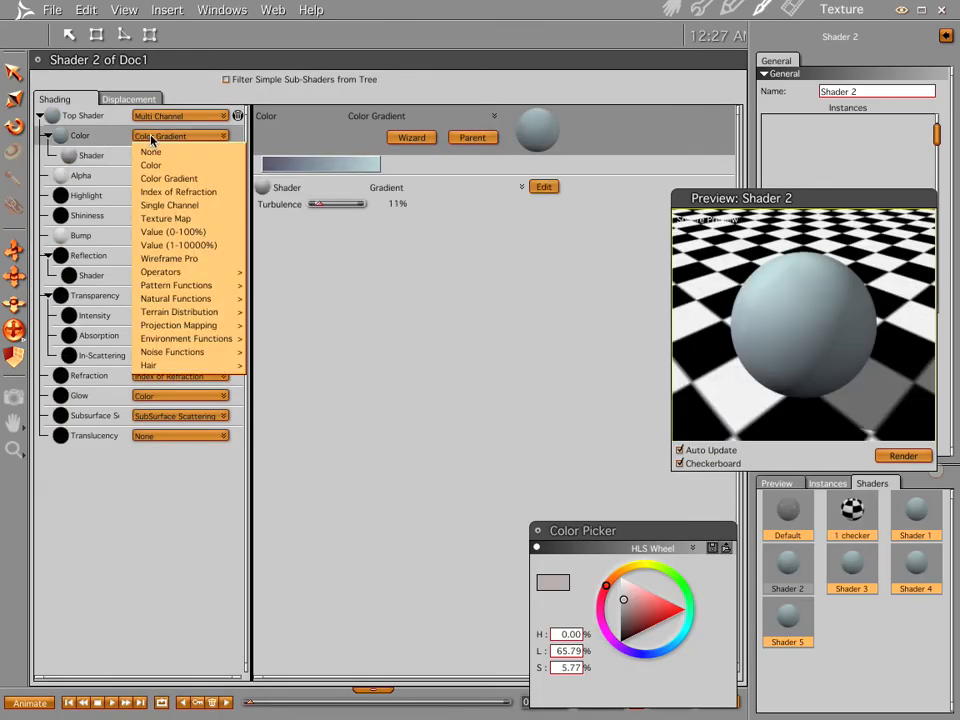
{"action": "left_click", "coordinate": [148, 163]}
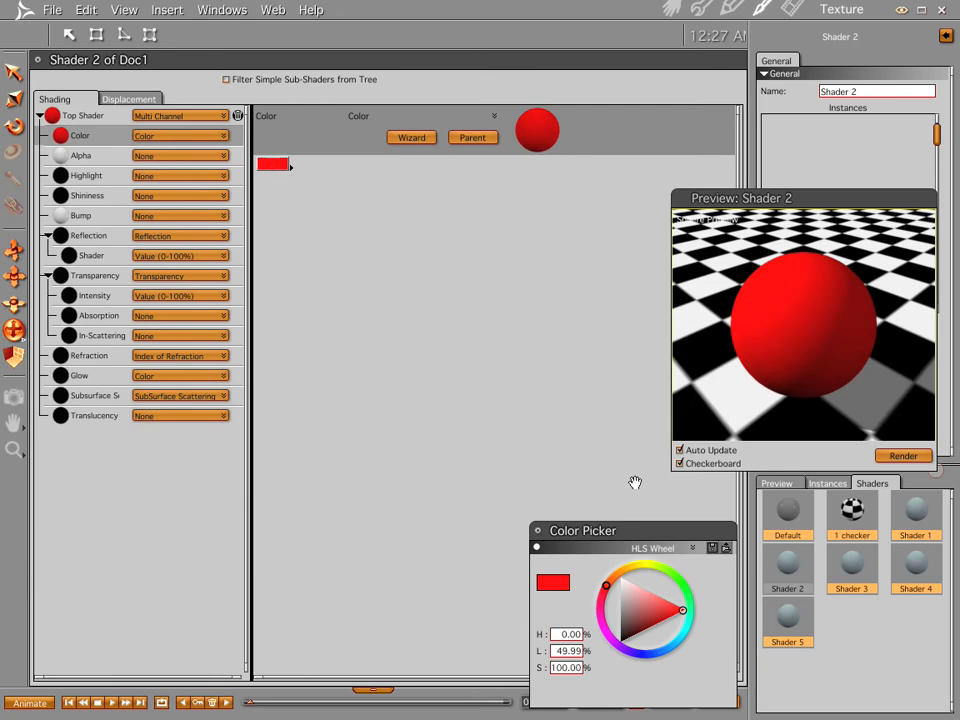
{"action": "left_click_drag", "start_coordinate": [643, 611], "coordinate": [598, 681]}
{"action": "left_click", "coordinate": [671, 9]}
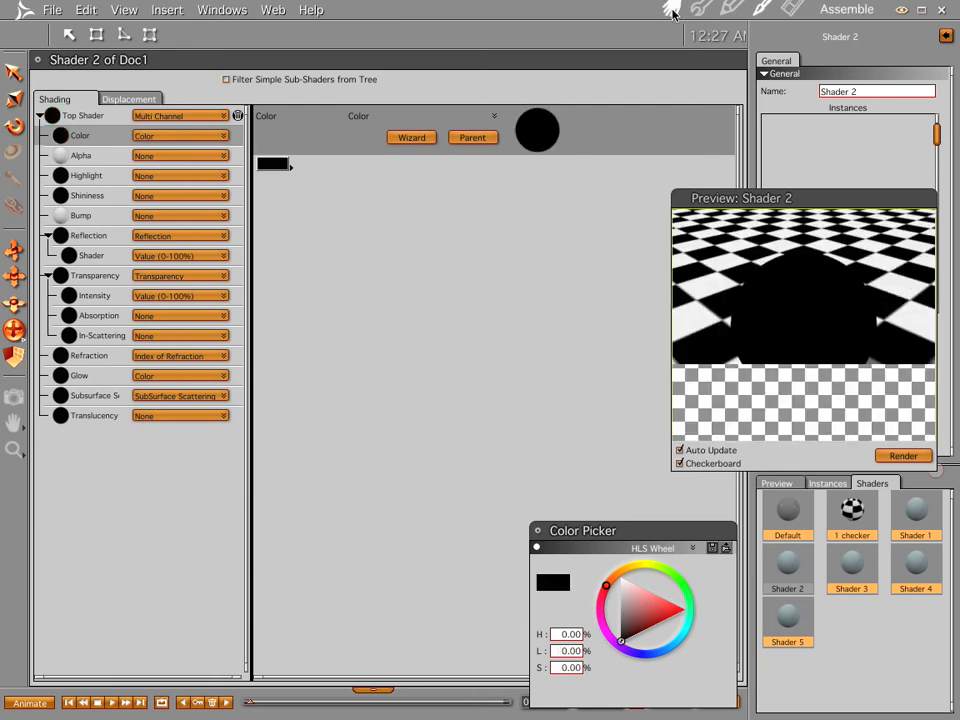
{"action": "left_click_drag", "start_coordinate": [791, 425], "coordinate": [369, 266]}
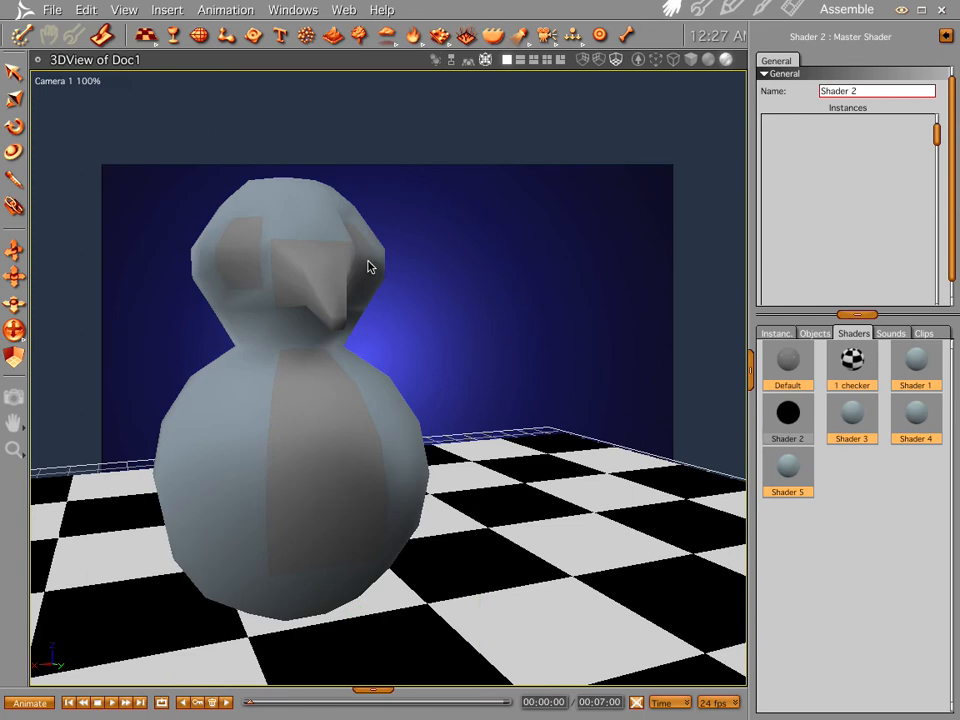
Change Shader 3's colour channel from a gradient to plain orange and apply the shader to the beak
{"action": "double_click", "coordinate": [852, 412]}
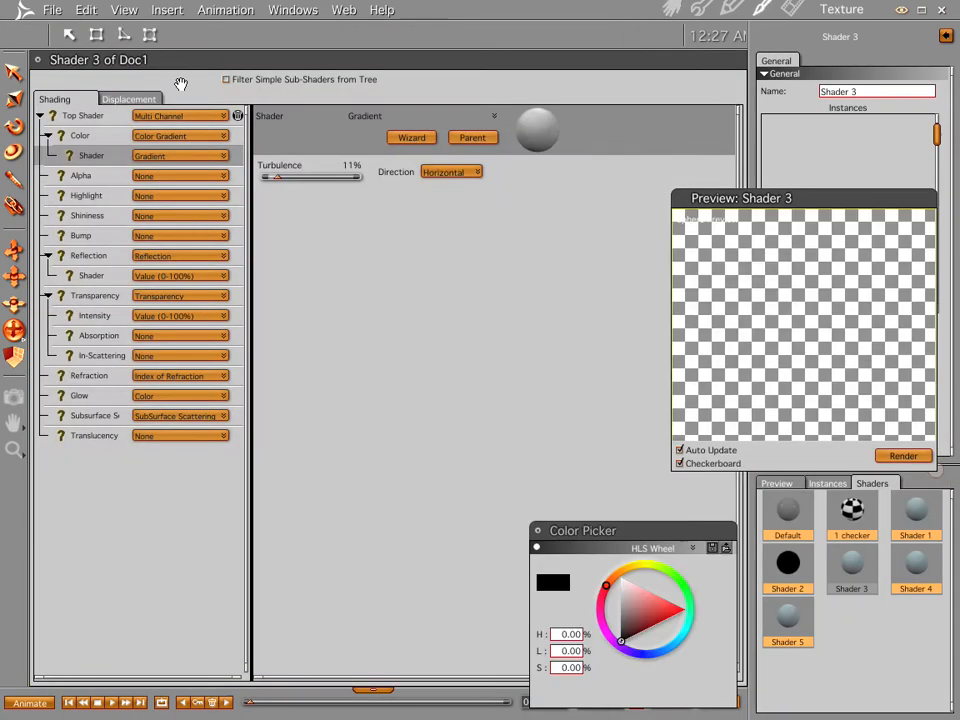
{"action": "left_click", "coordinate": [177, 136]}
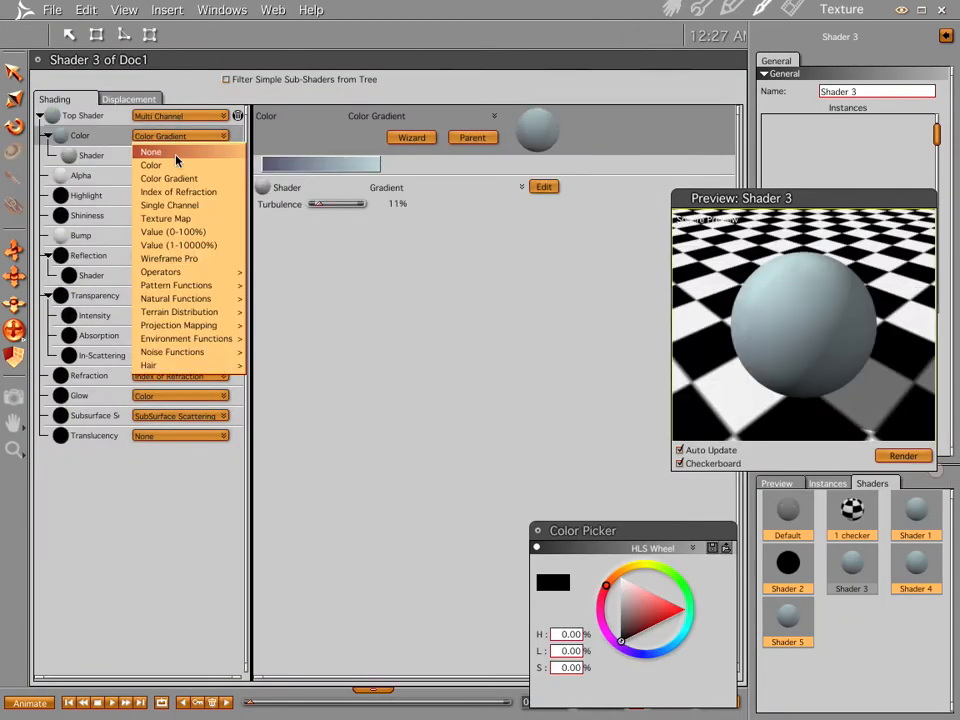
{"action": "left_click", "coordinate": [176, 165]}
{"action": "left_click", "coordinate": [276, 166]}
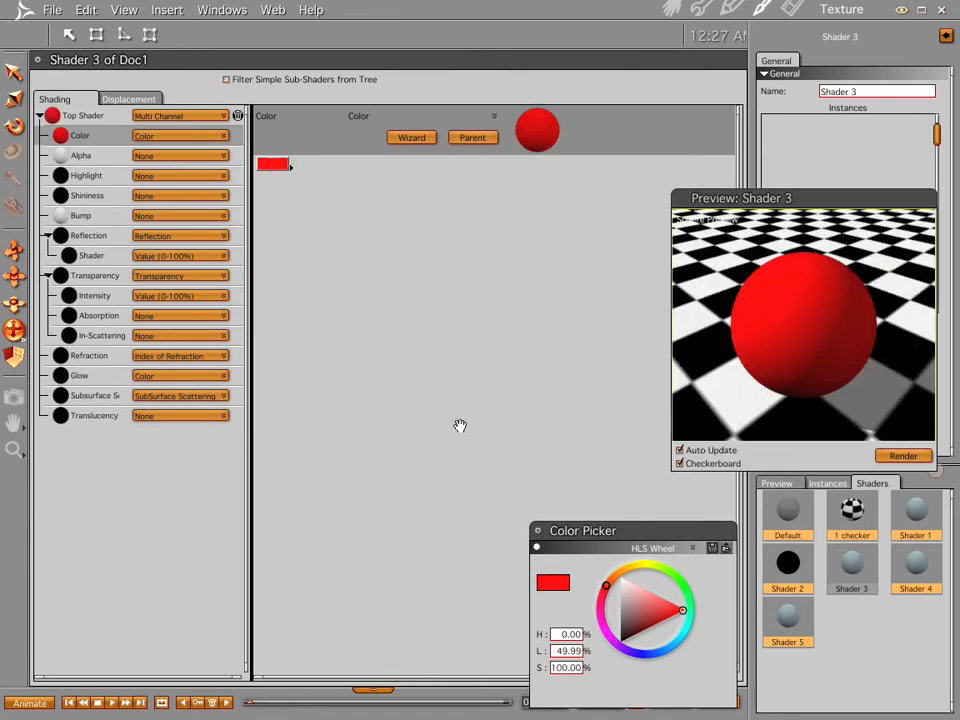
{"action": "left_click", "coordinate": [624, 573]}
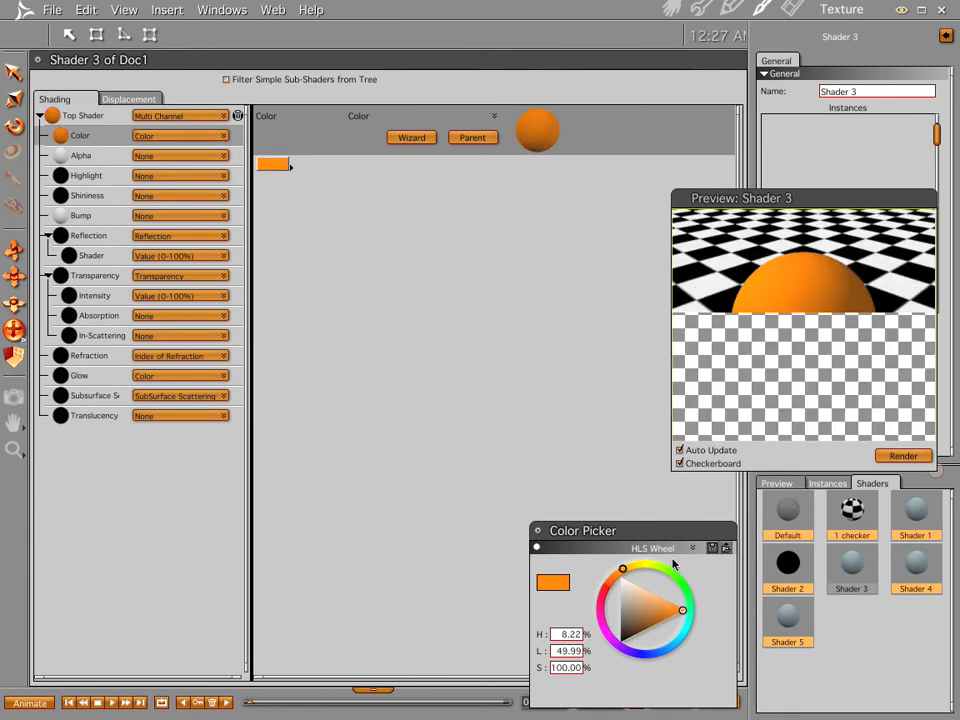
{"action": "left_click", "coordinate": [672, 8]}
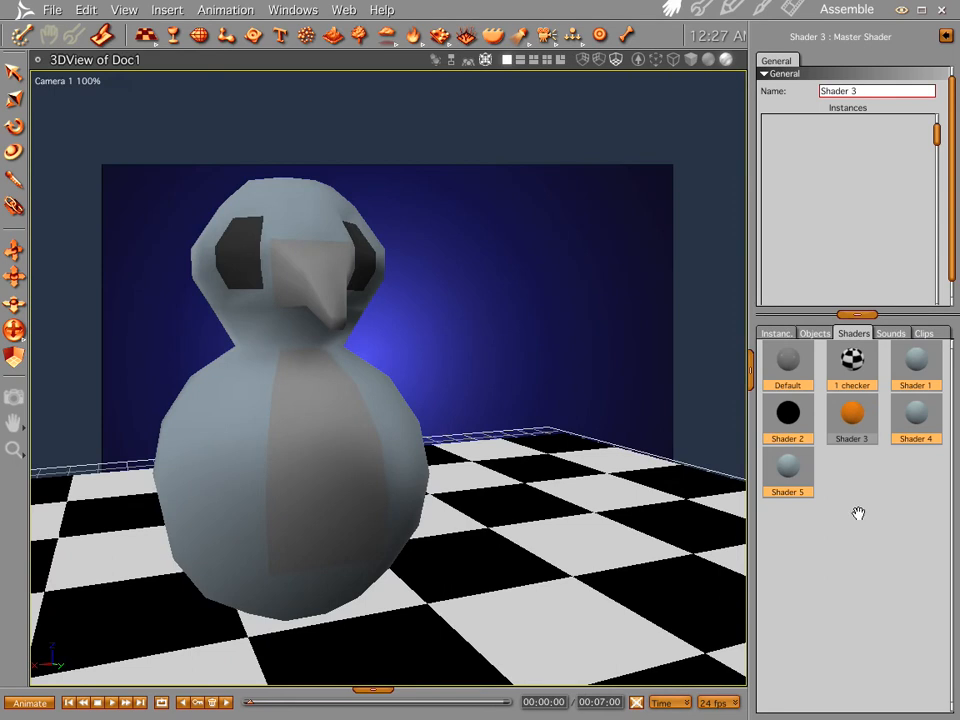
{"action": "left_click_drag", "start_coordinate": [853, 421], "coordinate": [597, 411]}
{"action": "left_click_drag", "start_coordinate": [443, 321], "coordinate": [335, 278]}
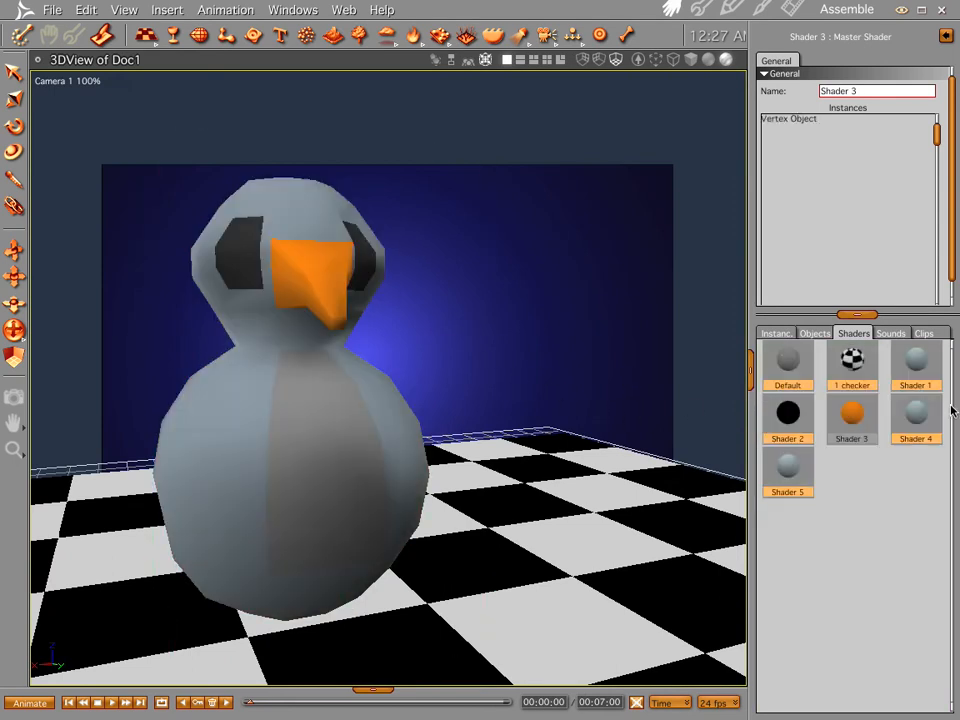
Change Shader 4's colour channel from a gradient to a plain light grey and apply the shader to the chest strip
{"action": "left_click_drag", "start_coordinate": [564, 416], "coordinate": [634, 431]}
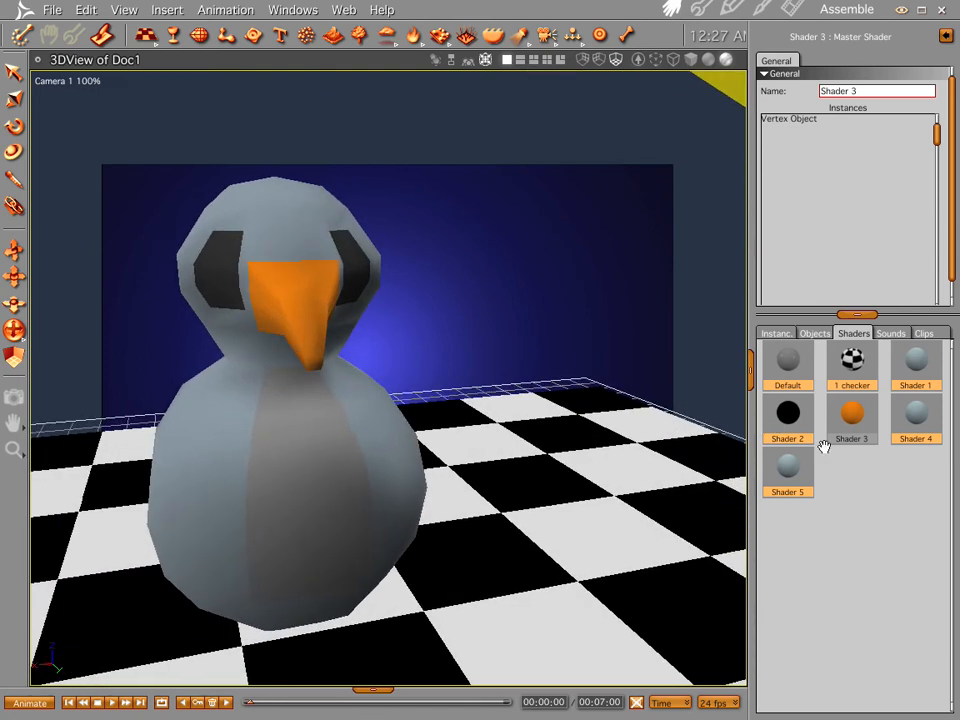
{"action": "double_click", "coordinate": [912, 412]}
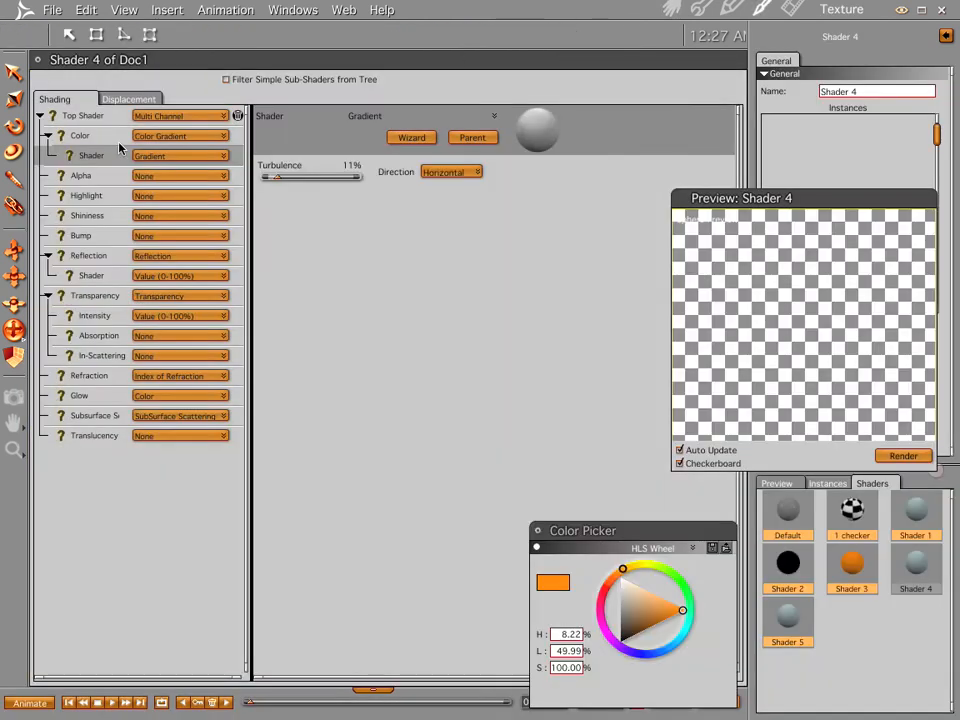
{"action": "left_click", "coordinate": [164, 140]}
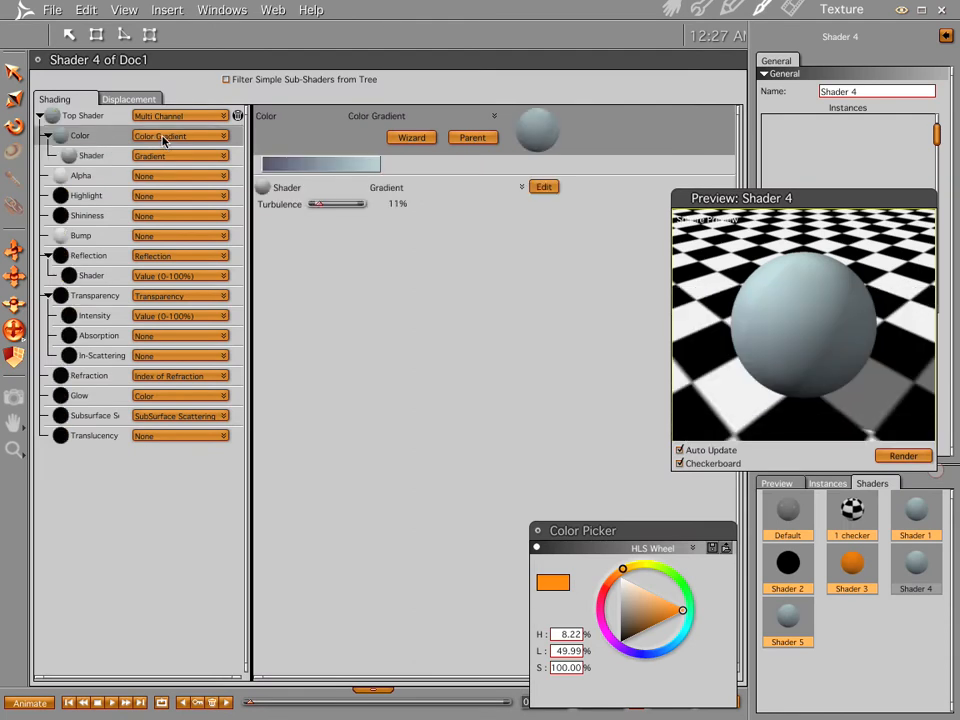
{"action": "left_click", "coordinate": [164, 140]}
{"action": "left_click", "coordinate": [148, 163]}
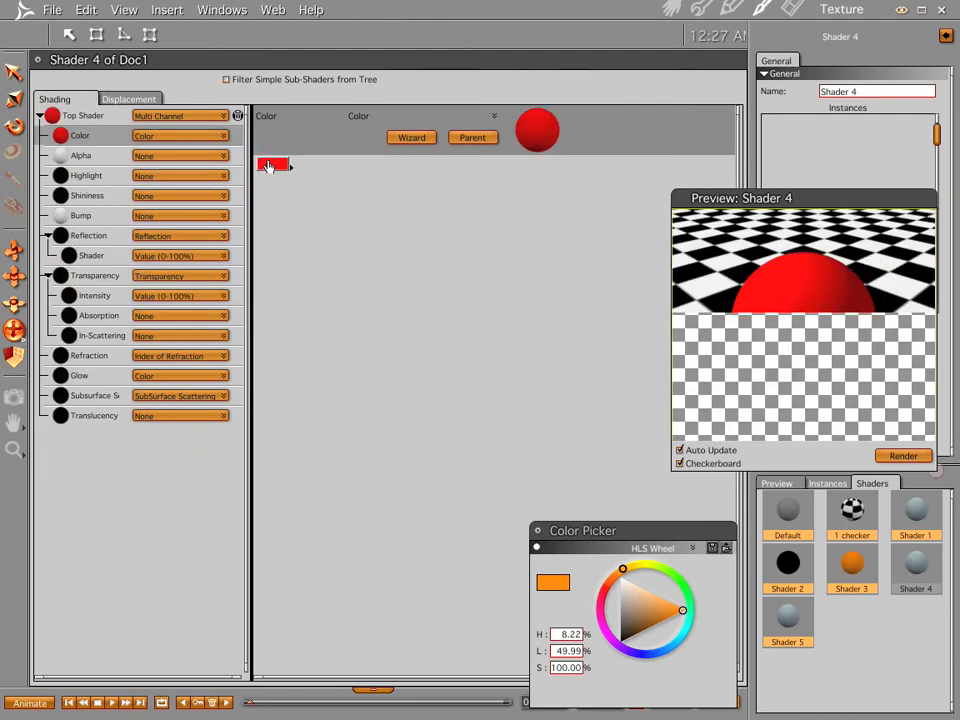
{"action": "left_click", "coordinate": [268, 166]}
{"action": "left_click", "coordinate": [623, 599]}
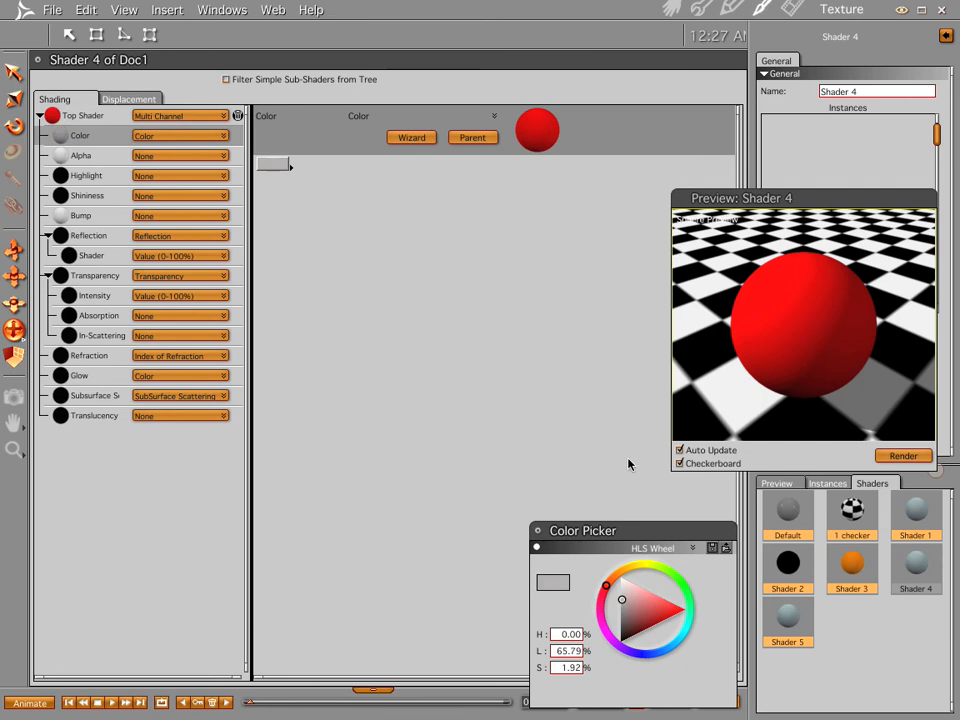
{"action": "left_click", "coordinate": [672, 10]}
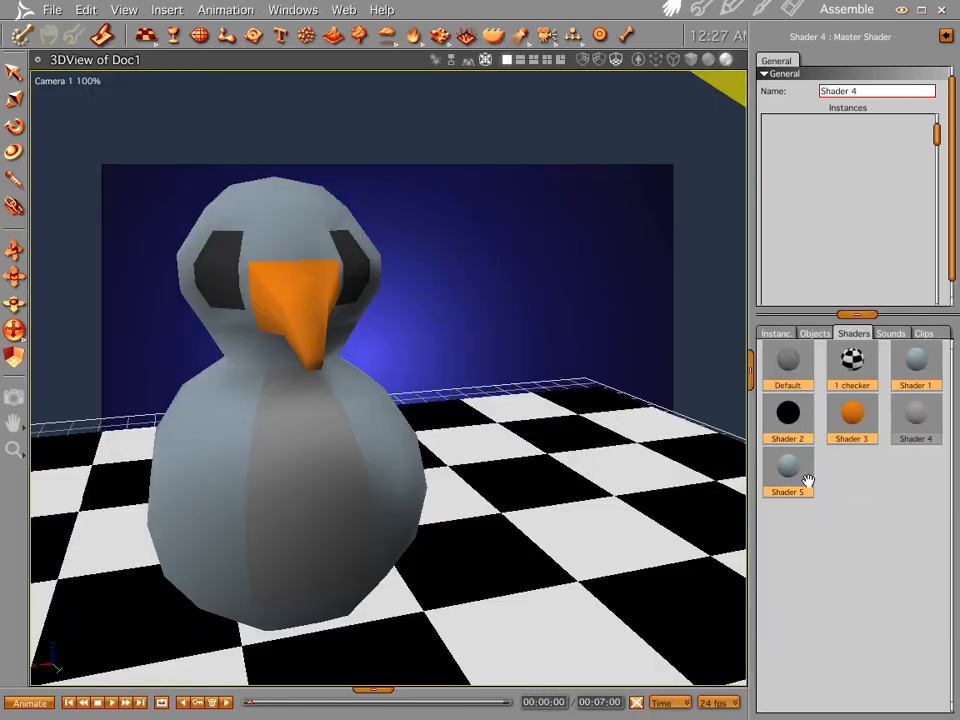
{"action": "left_click_drag", "start_coordinate": [927, 426], "coordinate": [330, 474]}
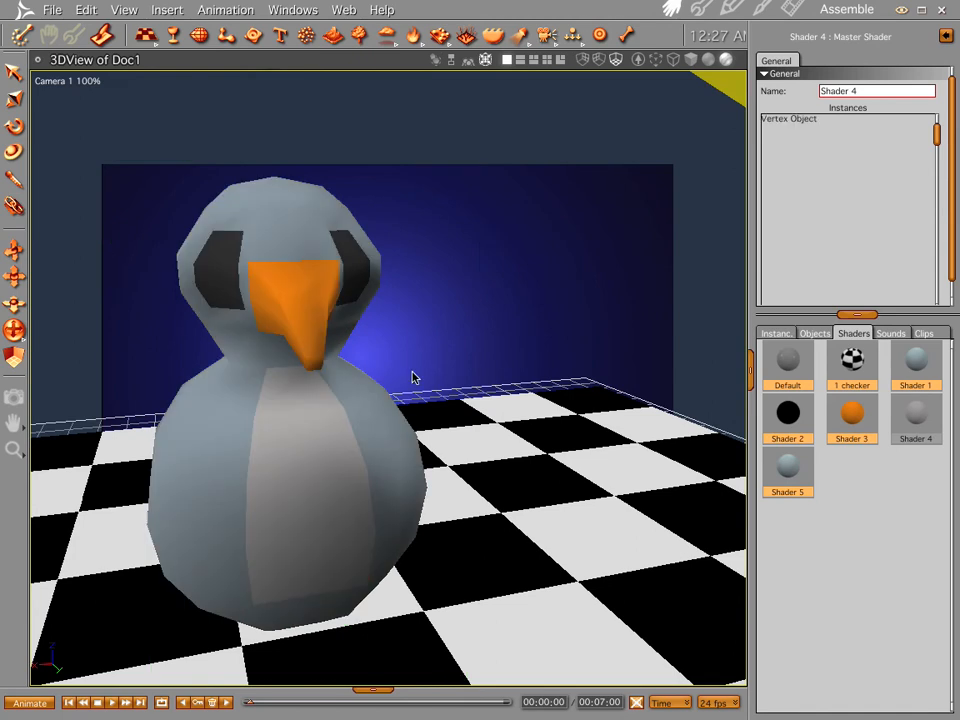
Reopen the character for modelling and add thickness to three stacked polygons on the body's side, lowering them slightly to form wings
{"action": "double_click", "coordinate": [386, 451]}
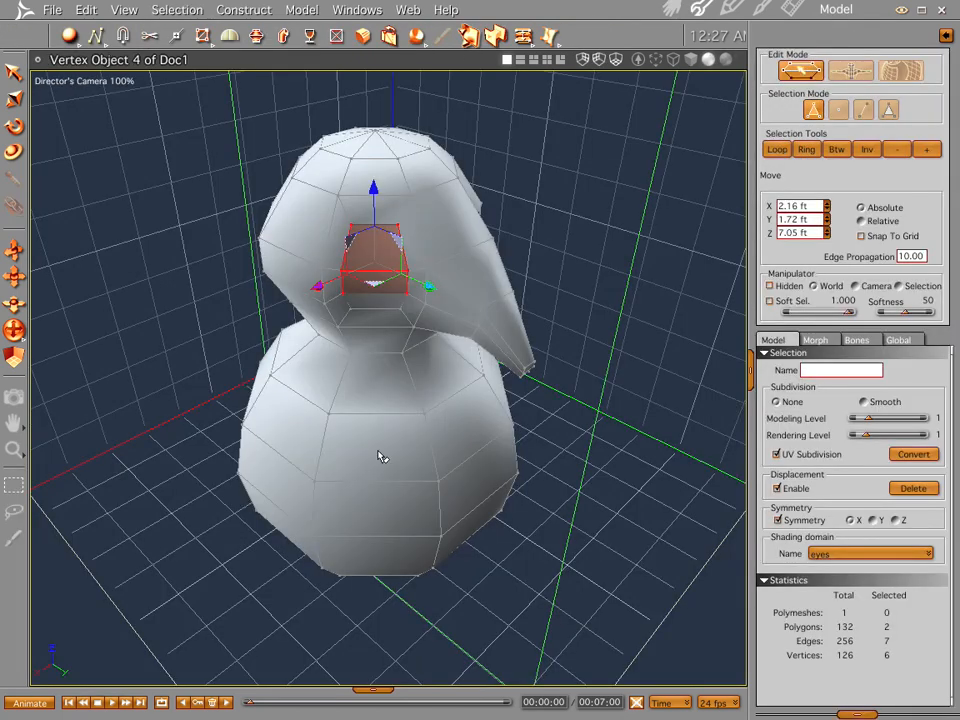
{"action": "middle_click_drag", "start_coordinate": [227, 494], "coordinate": [153, 435]}
{"action": "left_click", "coordinate": [178, 381]}
{"action": "middle_click_drag", "start_coordinate": [244, 401], "coordinate": [186, 420]}
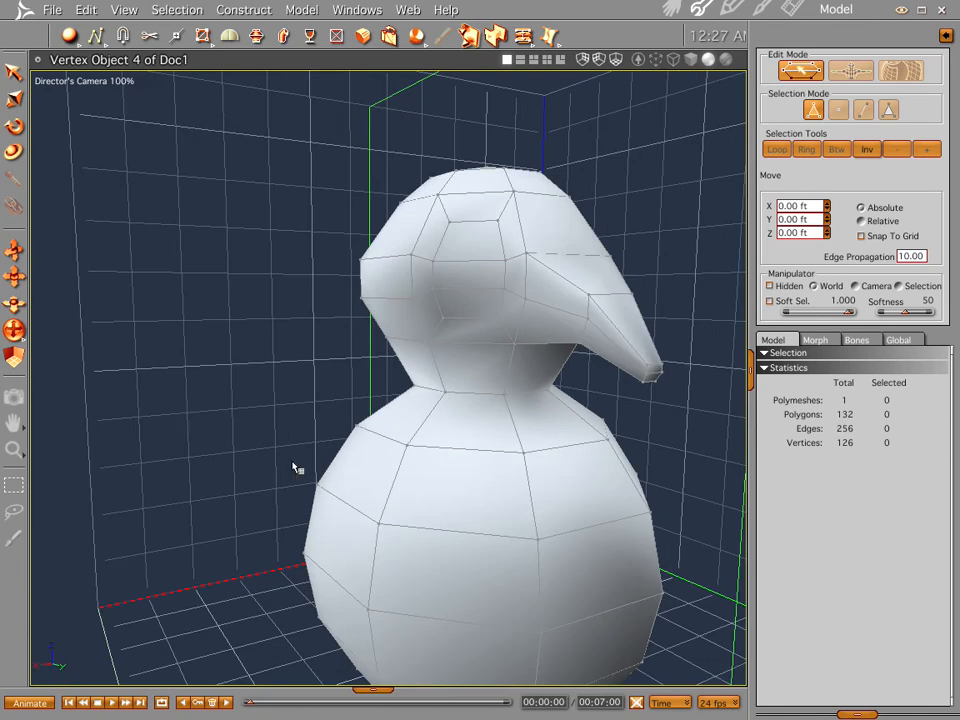
{"action": "left_click", "coordinate": [362, 479]}
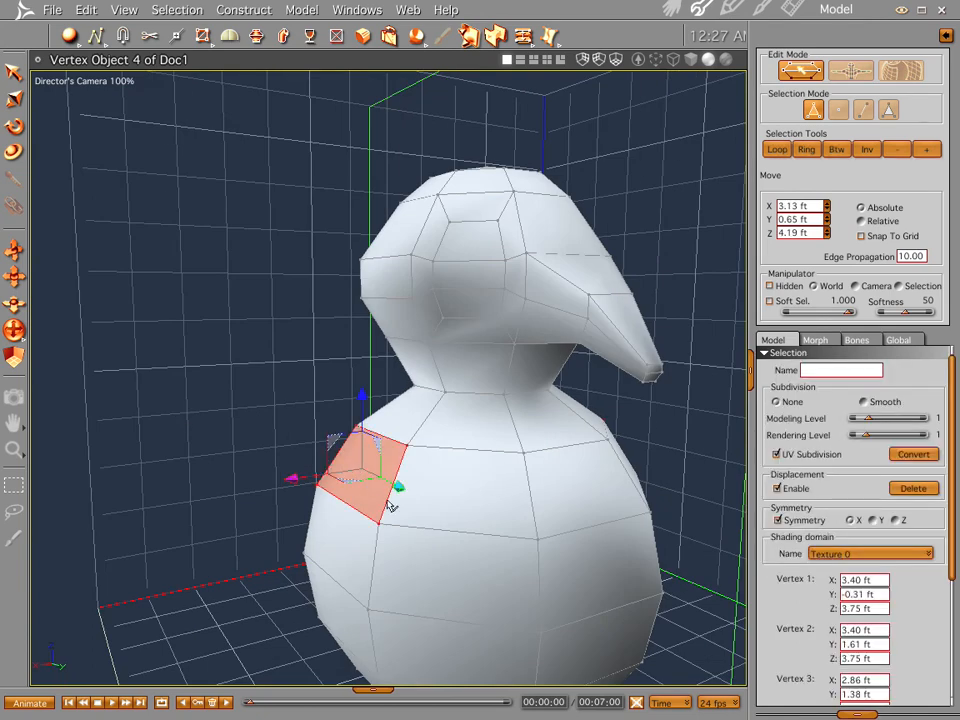
{"action": "left_click", "coordinate": [340, 539], "text": "shift"}
{"action": "left_click", "coordinate": [335, 620], "text": "shift"}
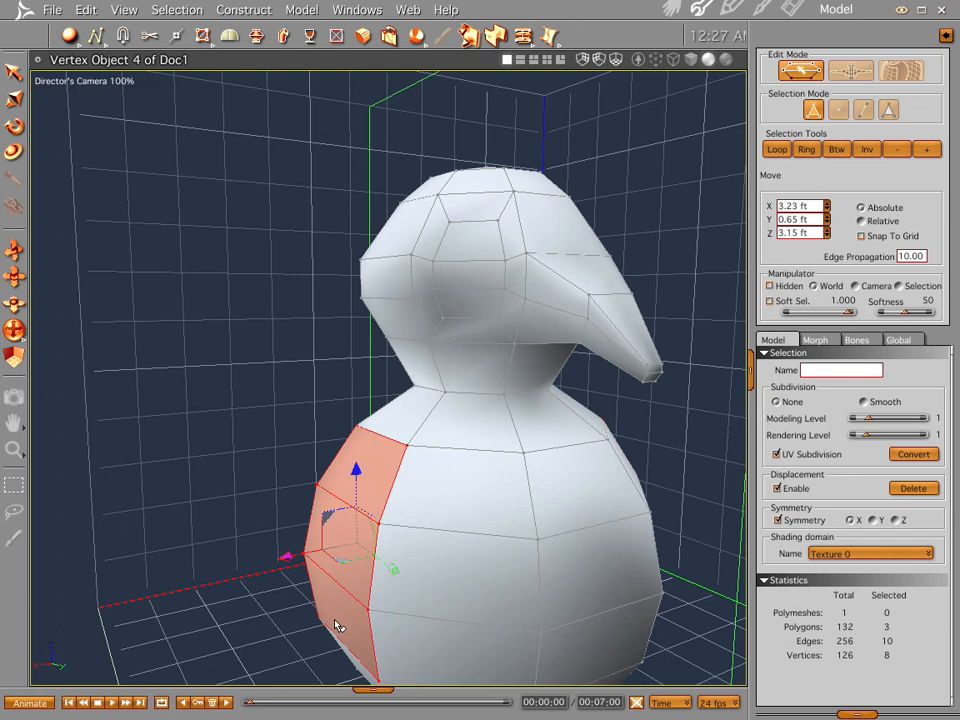
{"action": "left_click", "coordinate": [302, 10]}
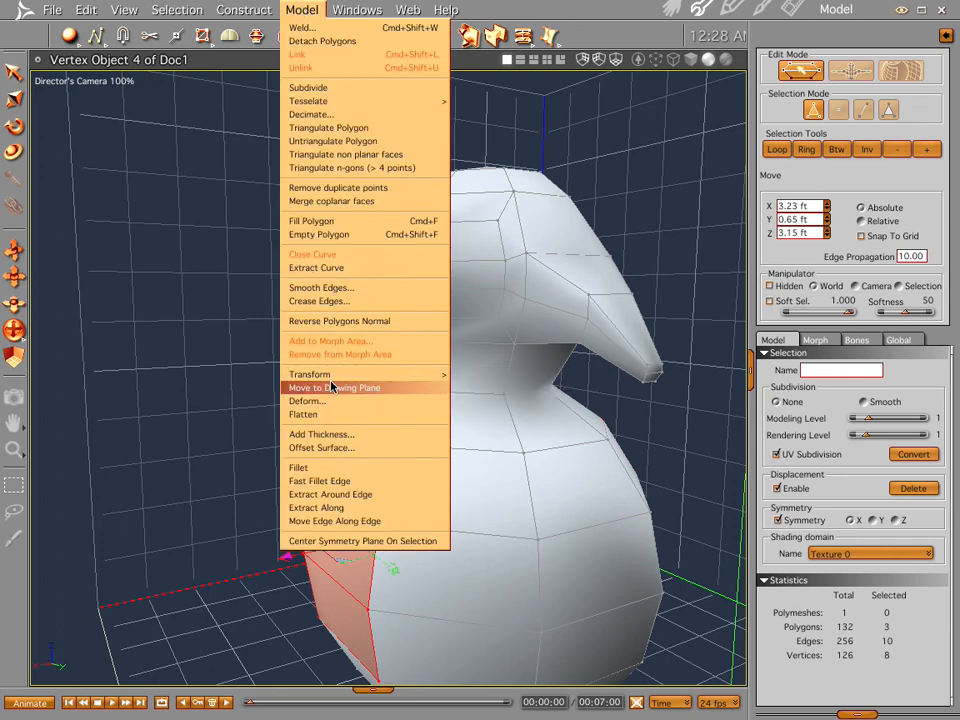
{"action": "left_click", "coordinate": [330, 434]}
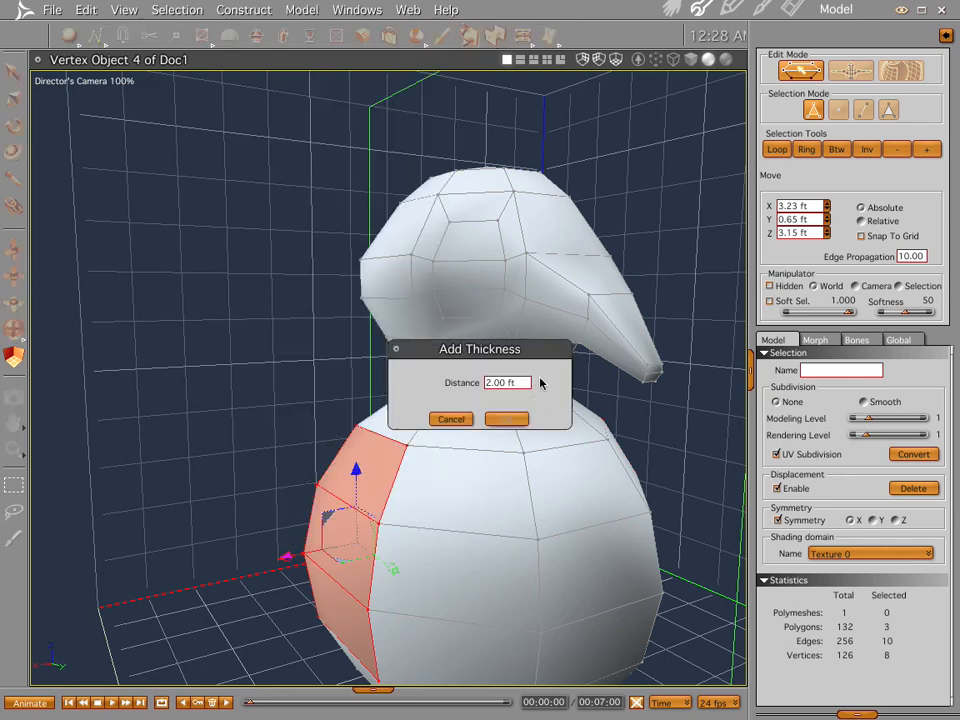
{"action": "key", "text": "BackSpace"}
{"action": "key", "text": "Return"}
{"action": "left_click_drag", "start_coordinate": [340, 468], "coordinate": [341, 497]}
Set the whole model's subdivision to Smooth and check the character in a render of the scene
{"action": "middle_click_drag", "start_coordinate": [437, 517], "coordinate": [350, 367]}
{"action": "key", "text": "ctrl+a"}
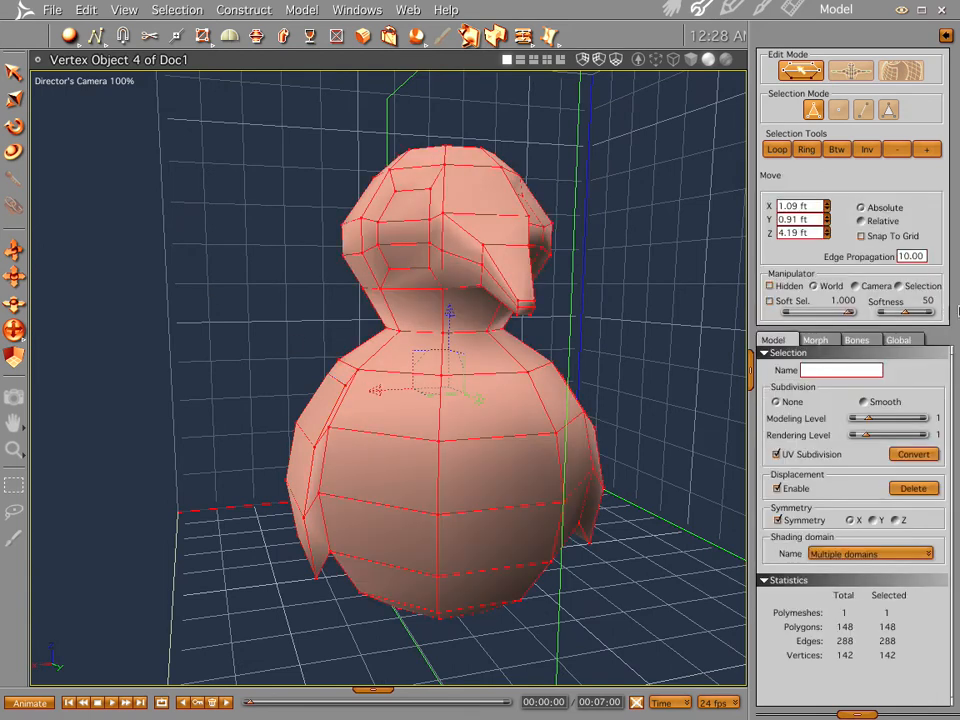
{"action": "left_click", "coordinate": [864, 401]}
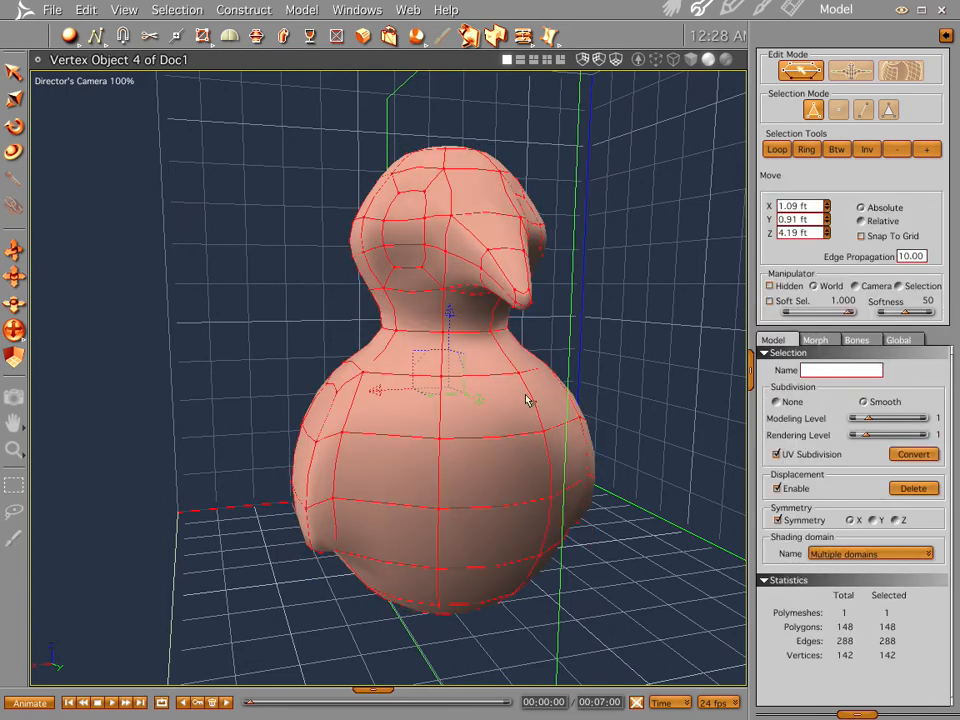
{"action": "middle_click_drag", "start_coordinate": [455, 450], "coordinate": [488, 447]}
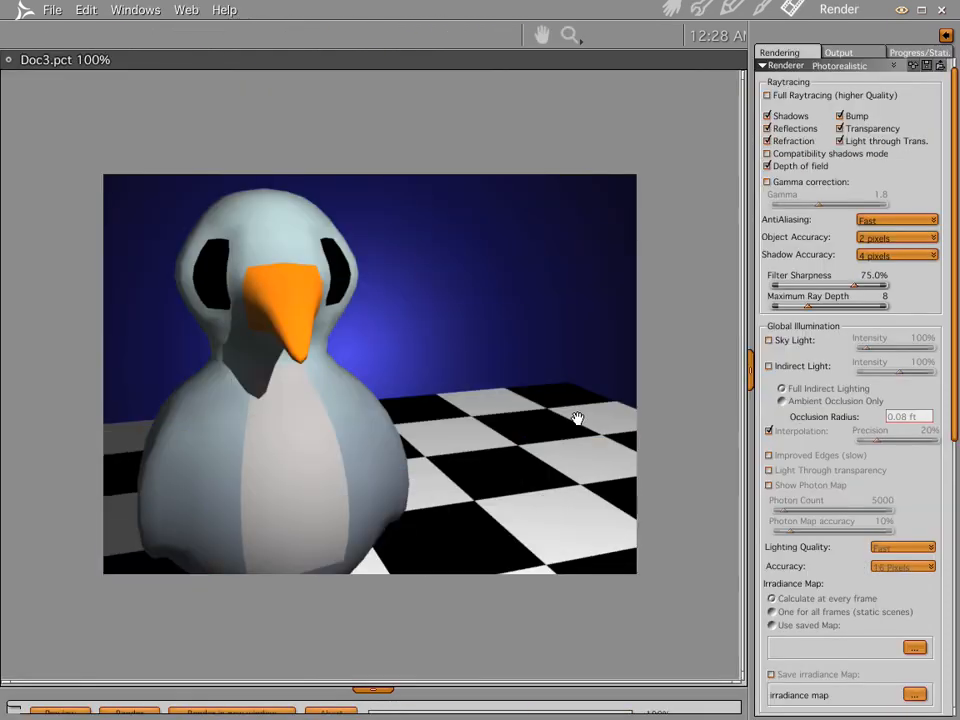
{"action": "left_click", "coordinate": [671, 9]}
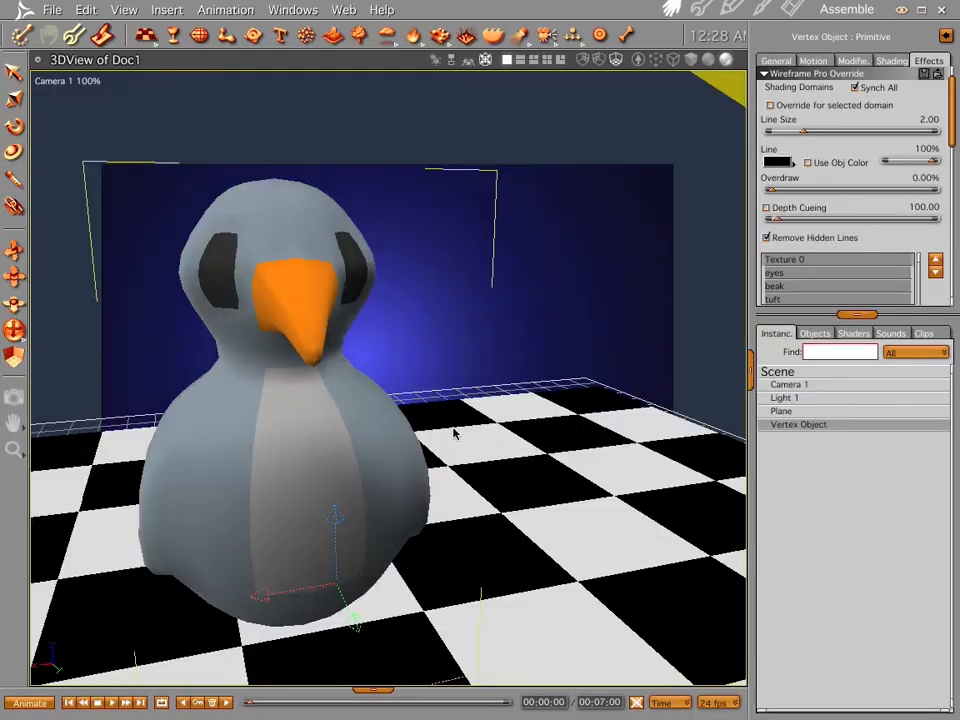
Reopen the model and pull the lower back polygon outward to Y -2.16 ft and up to Z 2.61 ft as a tail
{"action": "middle_click_drag", "start_coordinate": [380, 449], "coordinate": [302, 432]}
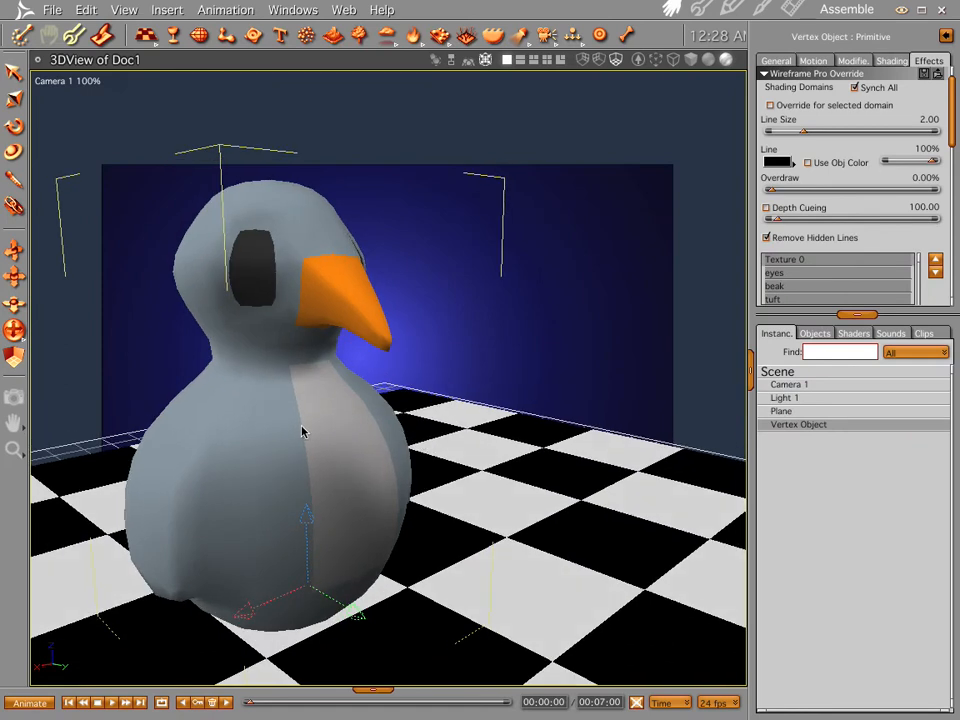
{"action": "double_click", "coordinate": [302, 432]}
{"action": "middle_click_drag", "start_coordinate": [341, 479], "coordinate": [421, 574]}
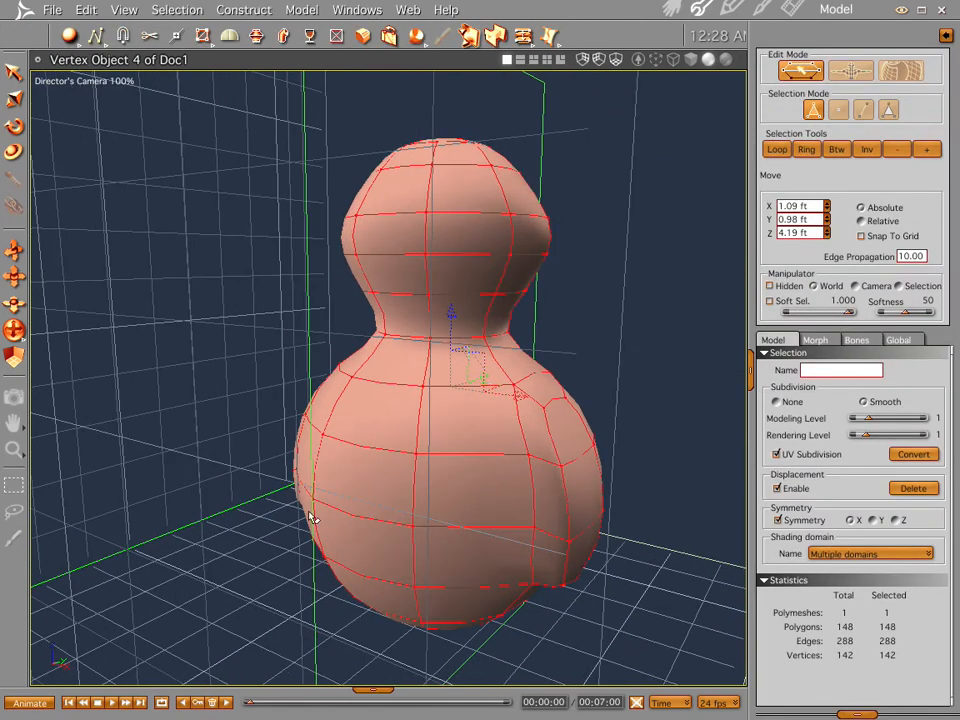
{"action": "left_click", "coordinate": [142, 414]}
{"action": "left_click", "coordinate": [381, 560]}
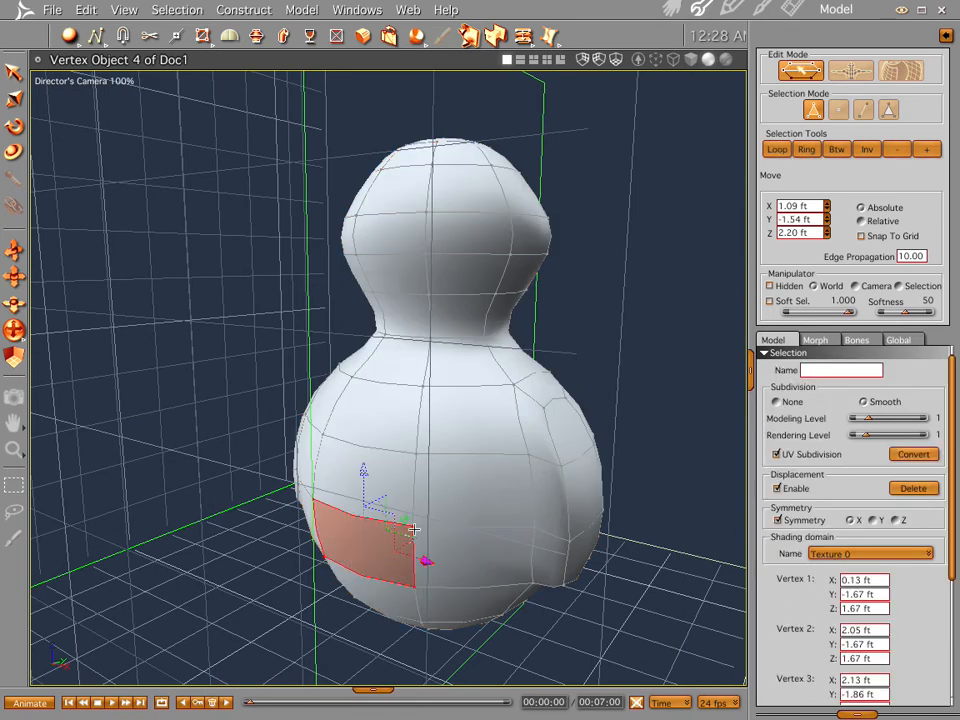
{"action": "left_click_drag", "start_coordinate": [406, 516], "coordinate": [382, 546]}
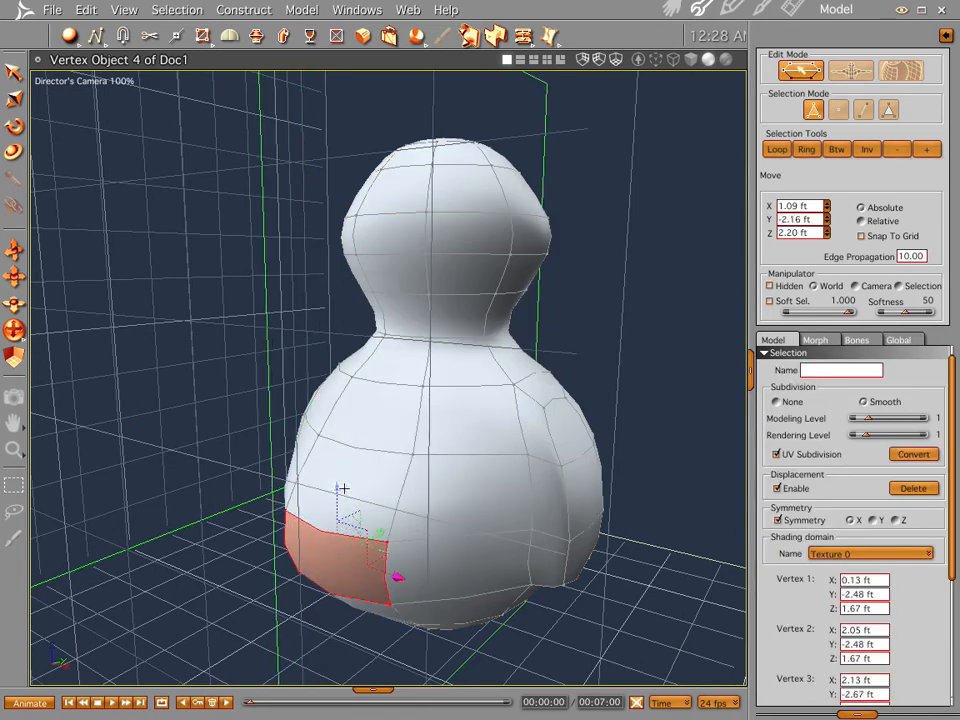
{"action": "left_click_drag", "start_coordinate": [336, 485], "coordinate": [336, 460]}
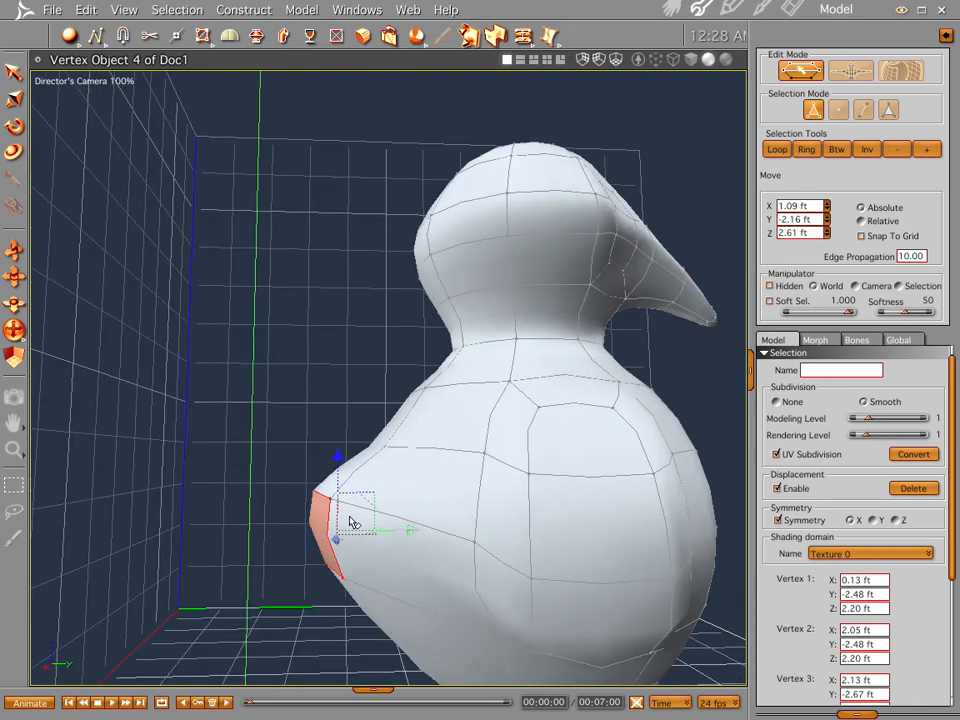
Lower the horizontal edge on the back just above the tail to Z 3.41 ft
{"action": "left_click", "coordinate": [381, 451]}
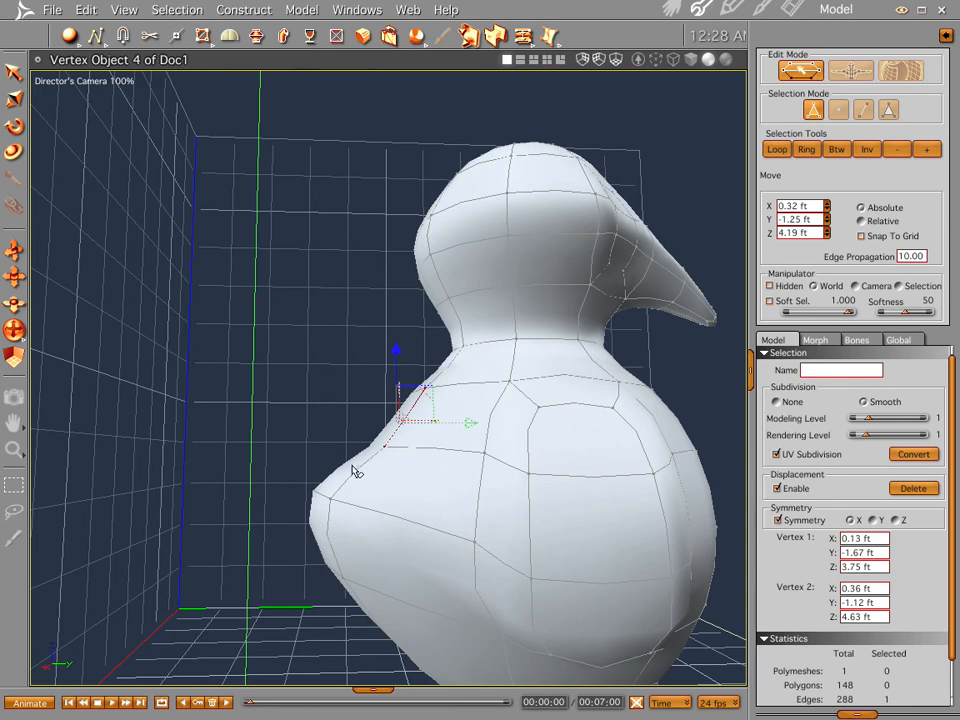
{"action": "middle_click_drag", "start_coordinate": [350, 466], "coordinate": [392, 492]}
{"action": "left_click", "coordinate": [400, 464]}
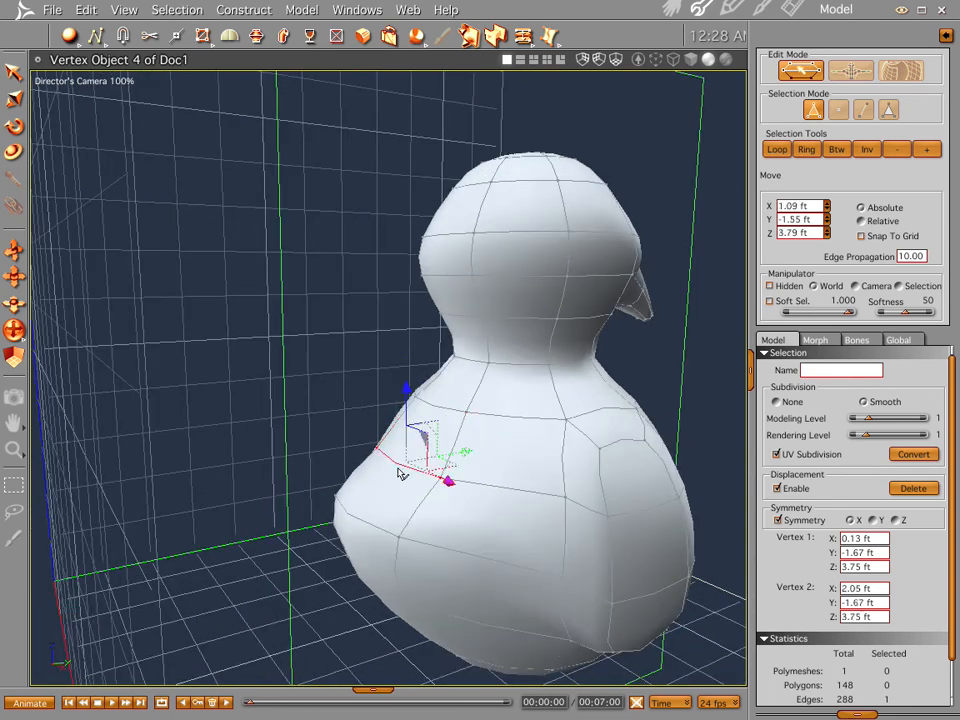
{"action": "left_click_drag", "start_coordinate": [409, 399], "coordinate": [409, 438]}
Move the polygon low on the back, beside and below the tail, inward to X 2.28 ft
{"action": "middle_click_drag", "start_coordinate": [513, 580], "coordinate": [426, 560]}
{"action": "middle_click_drag", "start_coordinate": [337, 591], "coordinate": [448, 606]}
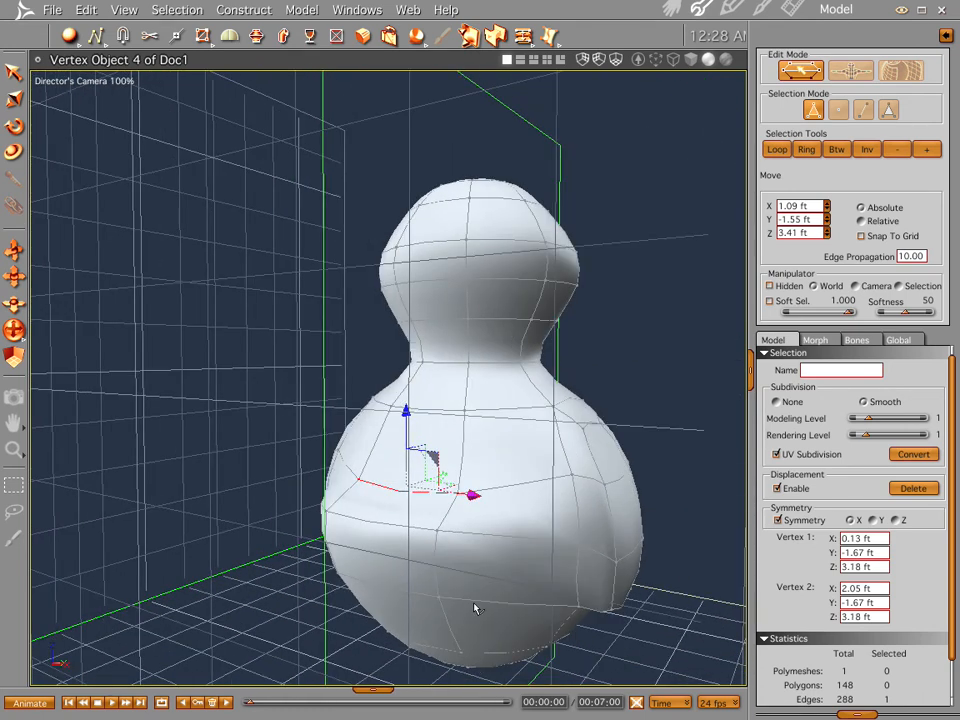
{"action": "left_click", "coordinate": [485, 628]}
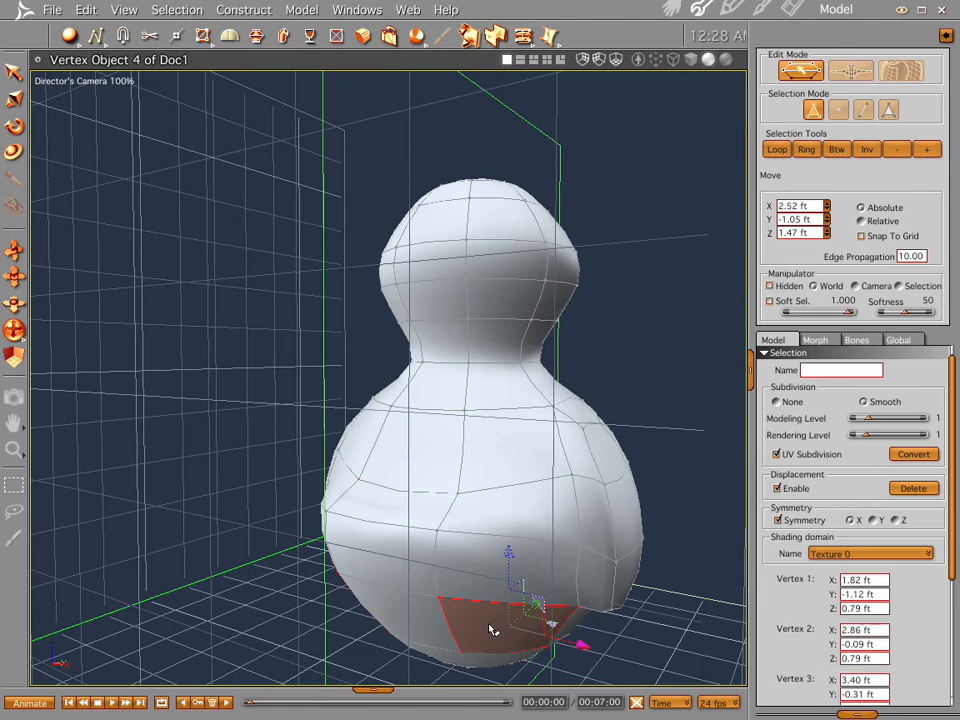
{"action": "left_click_drag", "start_coordinate": [571, 642], "coordinate": [560, 639]}
Select the upper two outer polygons of the wing and move them outward to X 3.67 ft
{"action": "middle_click_drag", "start_coordinate": [608, 662], "coordinate": [473, 647]}
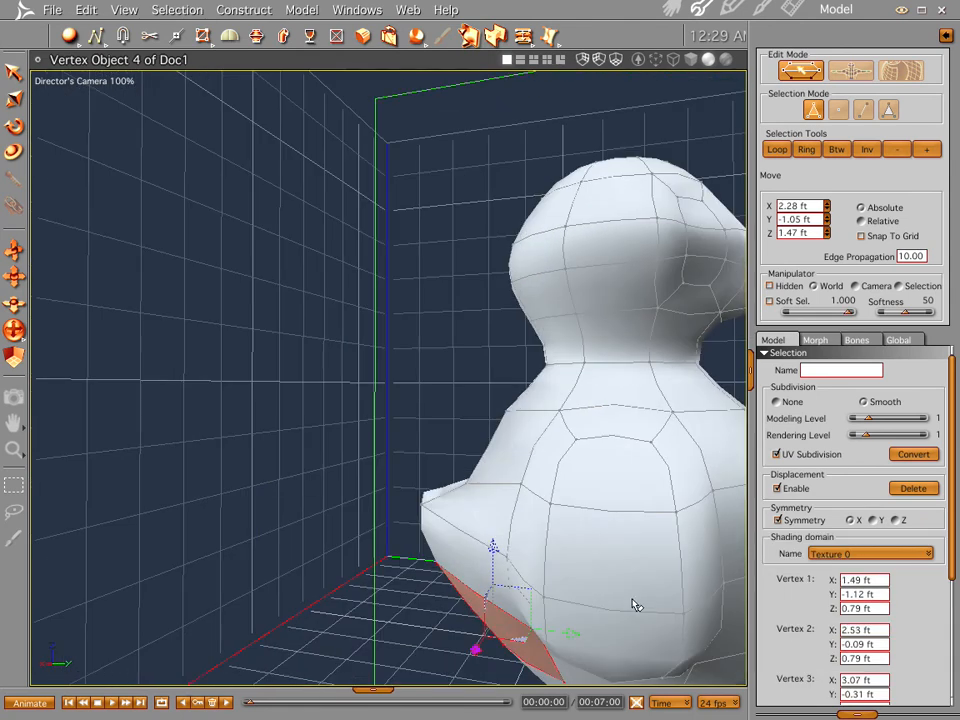
{"action": "middle_click_drag", "start_coordinate": [622, 568], "coordinate": [553, 601]}
{"action": "left_click", "coordinate": [340, 466]}
{"action": "left_click", "coordinate": [328, 521], "text": "shift"}
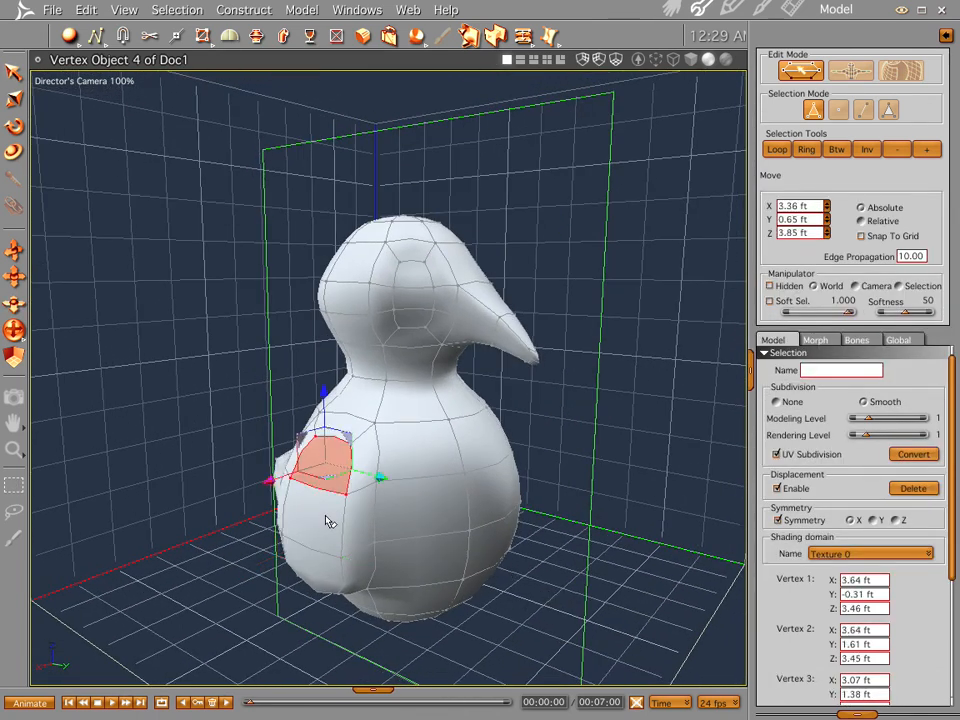
{"action": "left_click_drag", "start_coordinate": [265, 513], "coordinate": [259, 515]}
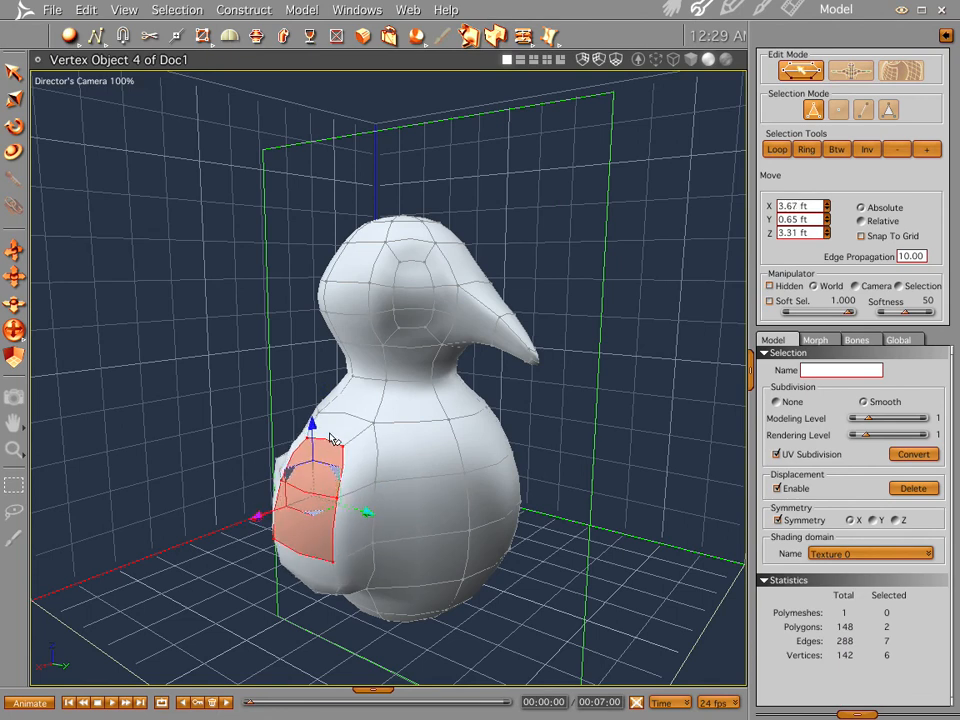
Select the shoulder polygon directly above the wing and raise it to Z 4.53 ft
{"action": "left_click", "coordinate": [336, 435]}
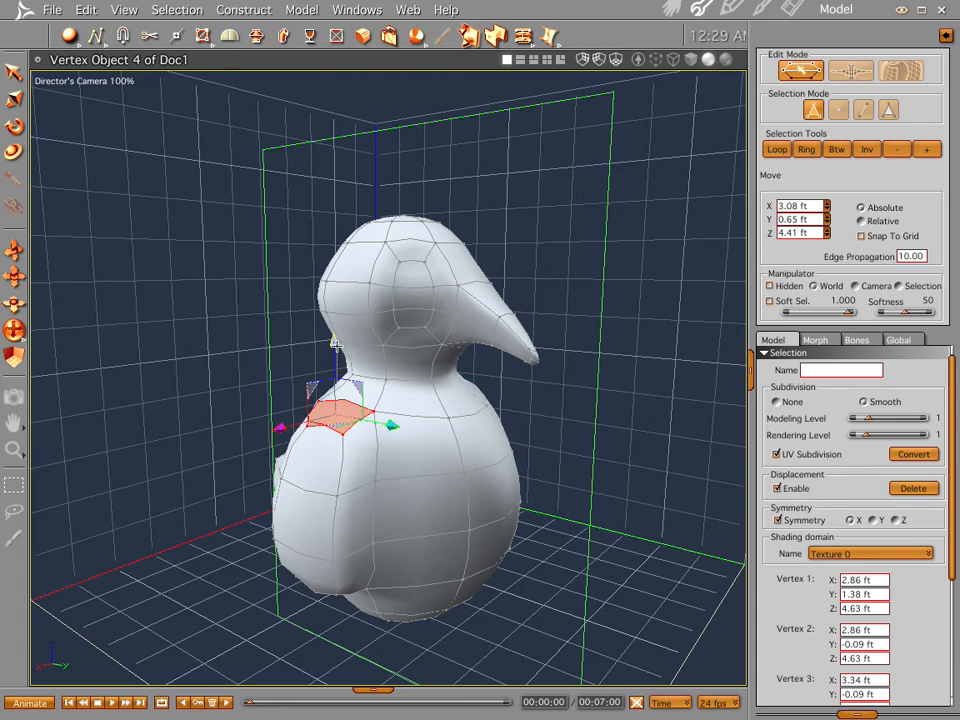
{"action": "mouse_move", "coordinate": [334, 366]}
{"action": "left_mouse_down"}
{"action": "mouse_move", "coordinate": [333, 416]}
{"action": "mouse_move", "coordinate": [335, 357]}
{"action": "left_mouse_up"}
{"action": "mouse_move", "coordinate": [501, 487]}
{"action": "middle_mouse_down"}
{"action": "mouse_move", "coordinate": [422, 482]}
{"action": "mouse_move", "coordinate": [490, 505]}
{"action": "middle_mouse_up"}
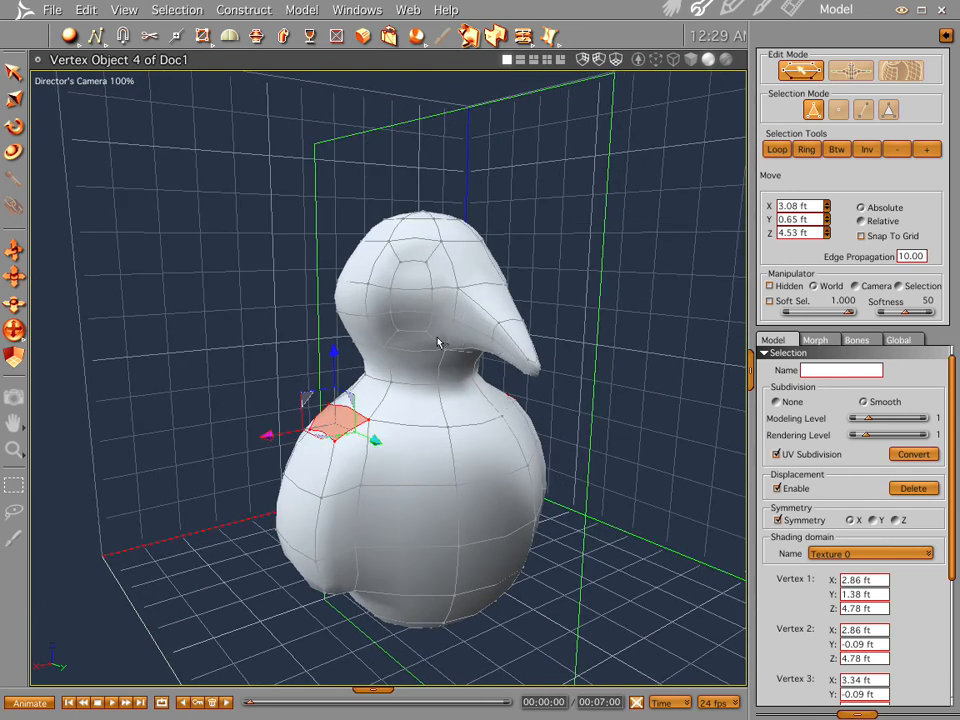
{"action": "middle_click_drag", "start_coordinate": [494, 331], "coordinate": [471, 385]}
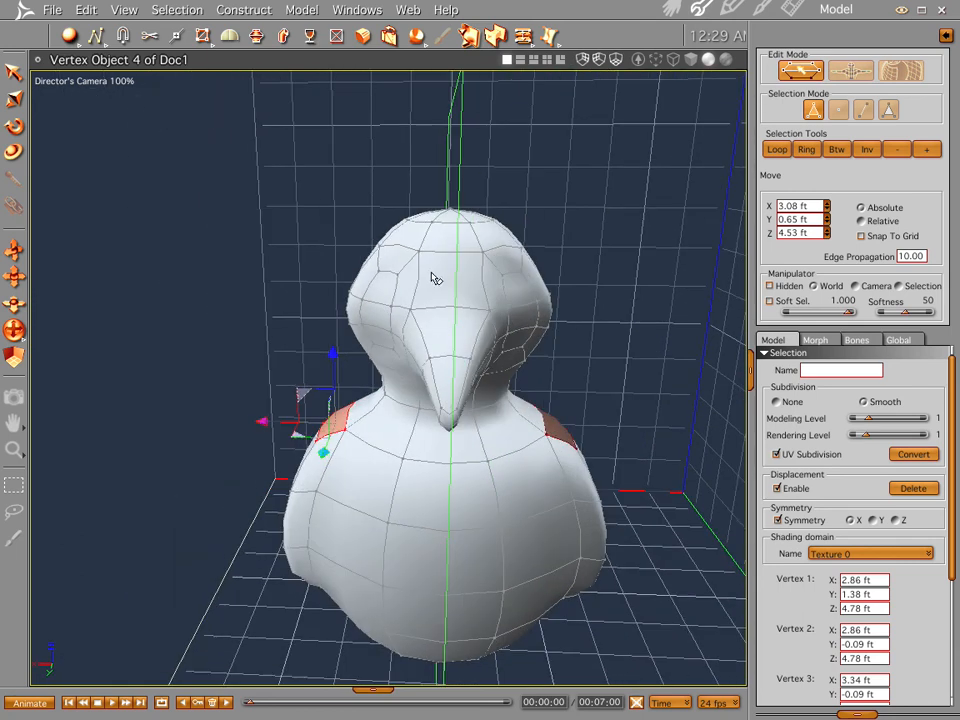
{"action": "left_click", "coordinate": [417, 238]}
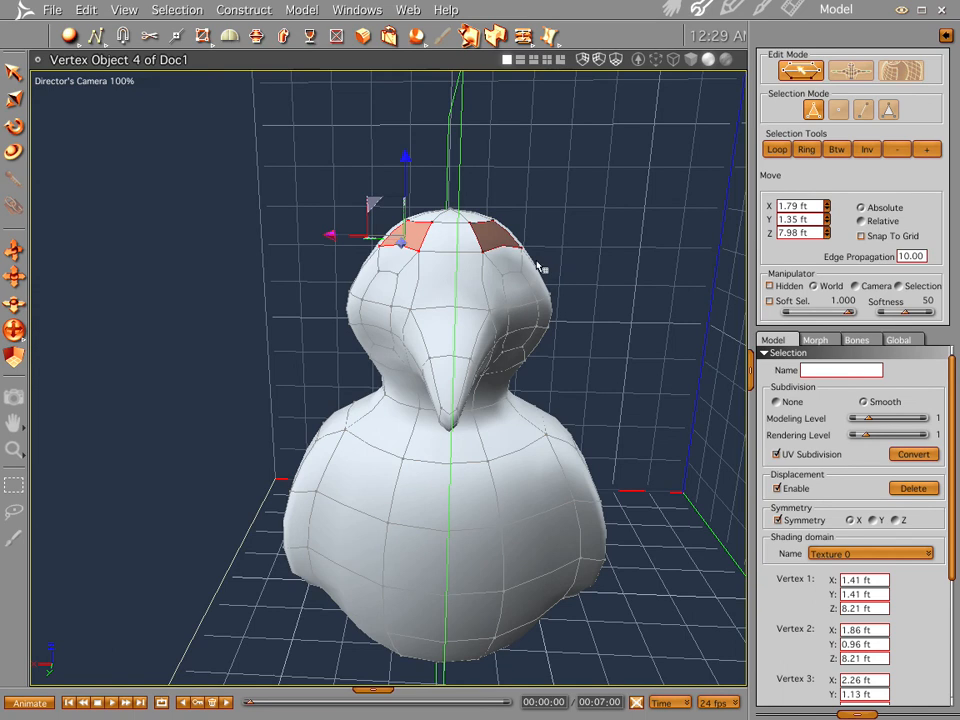
{"action": "middle_click_drag", "start_coordinate": [326, 302], "coordinate": [390, 180]}
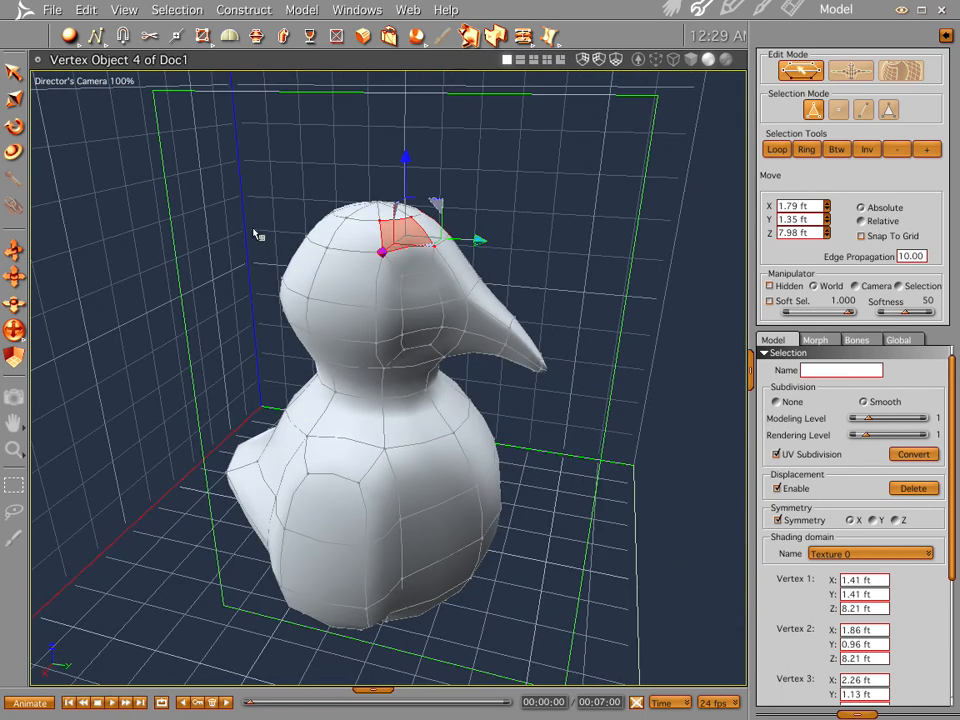
Check the bird in the assembled scene, and reopen its model to set the smooth subdivision's modeling level to 2
{"action": "left_click", "coordinate": [668, 10]}
{"action": "mouse_move", "coordinate": [388, 409]}
{"action": "left_mouse_down"}
{"action": "mouse_move", "coordinate": [373, 402]}
{"action": "mouse_move", "coordinate": [388, 404]}
{"action": "left_mouse_up"}
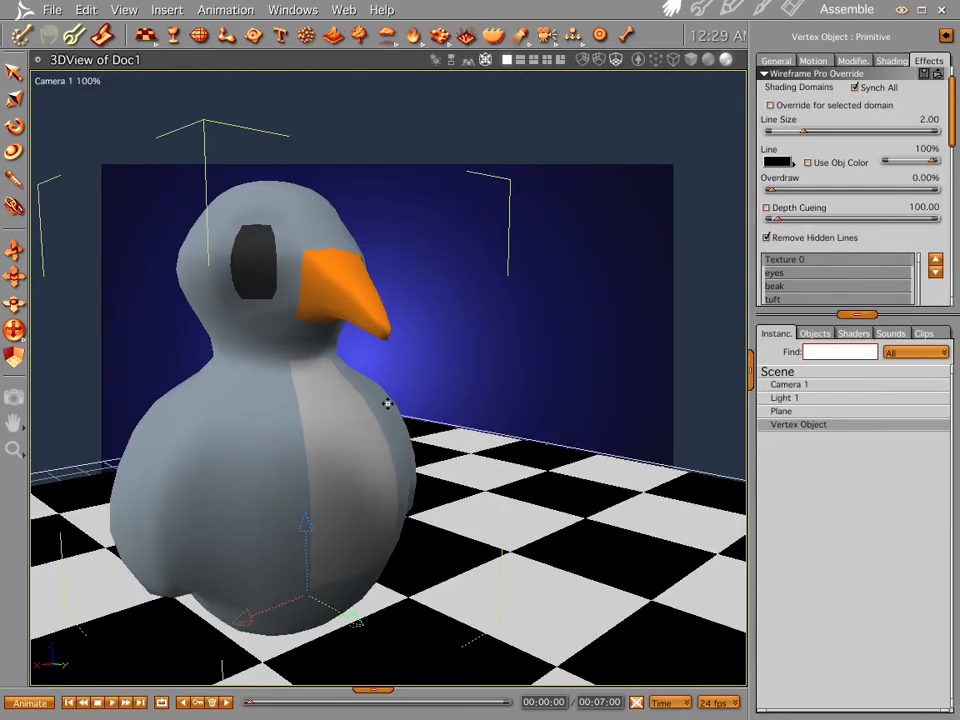
{"action": "double_click", "coordinate": [790, 425]}
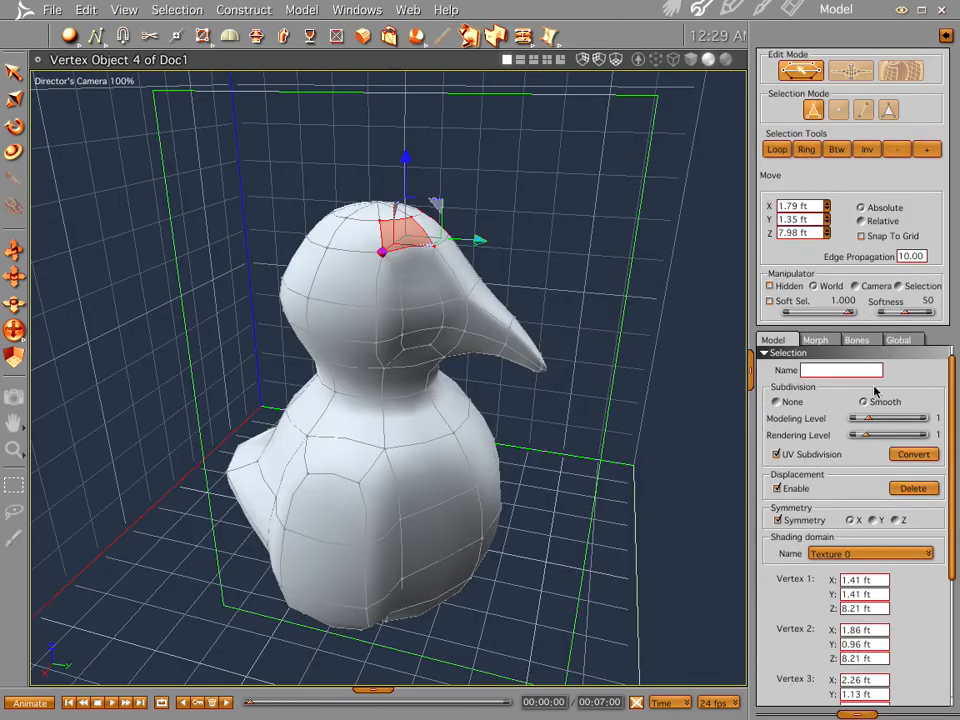
{"action": "left_click_drag", "start_coordinate": [869, 418], "coordinate": [881, 421]}
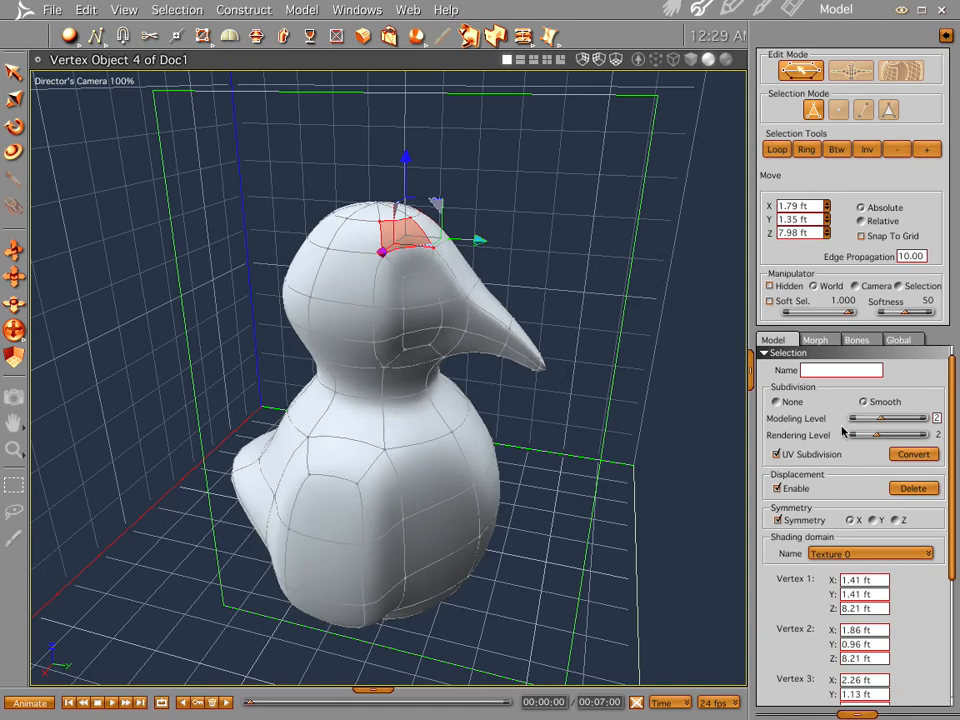
Return to the assembled scene, reframe the bird in the camera view and render it to examine the smoother shape
{"action": "left_click", "coordinate": [697, 7]}
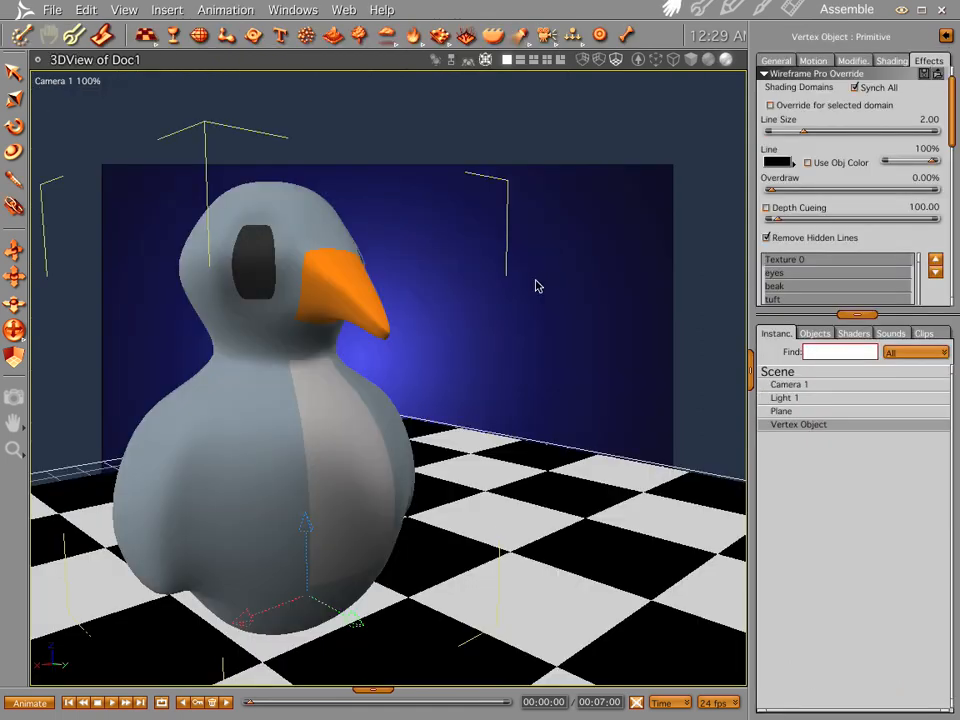
{"action": "left_click_drag", "start_coordinate": [444, 339], "coordinate": [511, 445]}
{"action": "key", "text": "ctrl+r"}
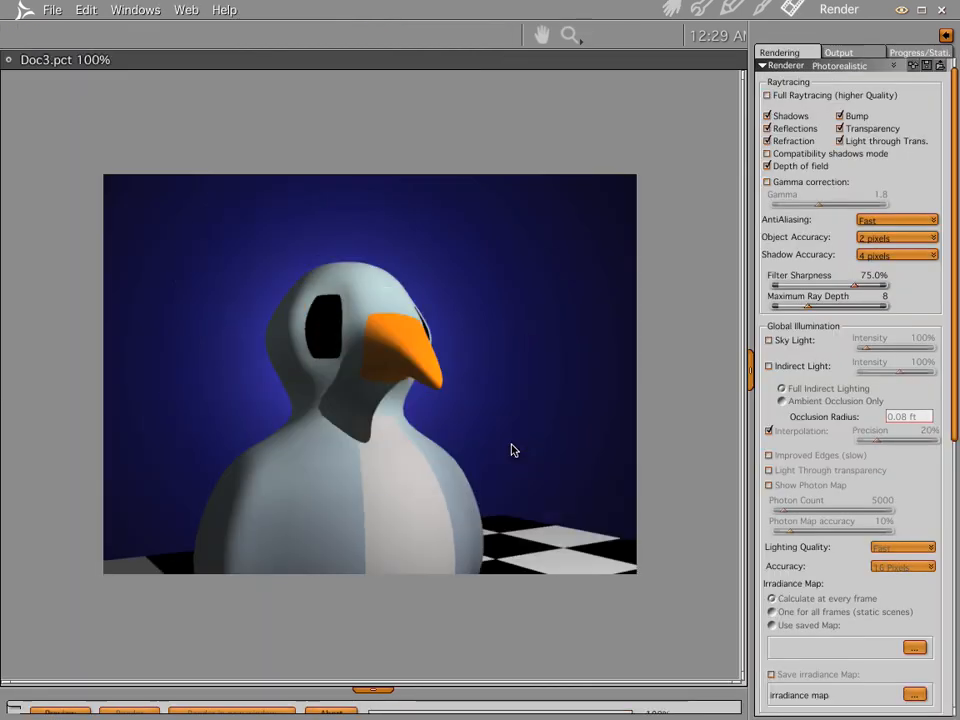
{"action": "left_click", "coordinate": [668, 8]}
{"action": "left_click_drag", "start_coordinate": [486, 416], "coordinate": [427, 396]}
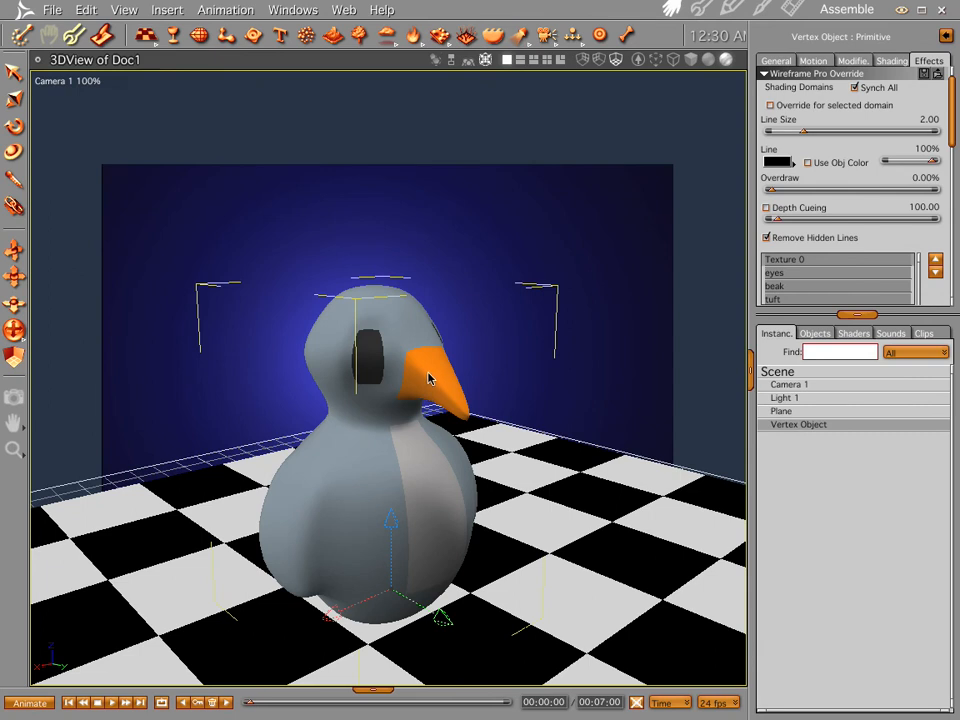
Reopen the bird's model, select the three polygons of the eye and push them inward to X 1.94 ft
{"action": "double_click", "coordinate": [427, 377]}
{"action": "left_click_drag", "start_coordinate": [519, 418], "coordinate": [401, 312]}
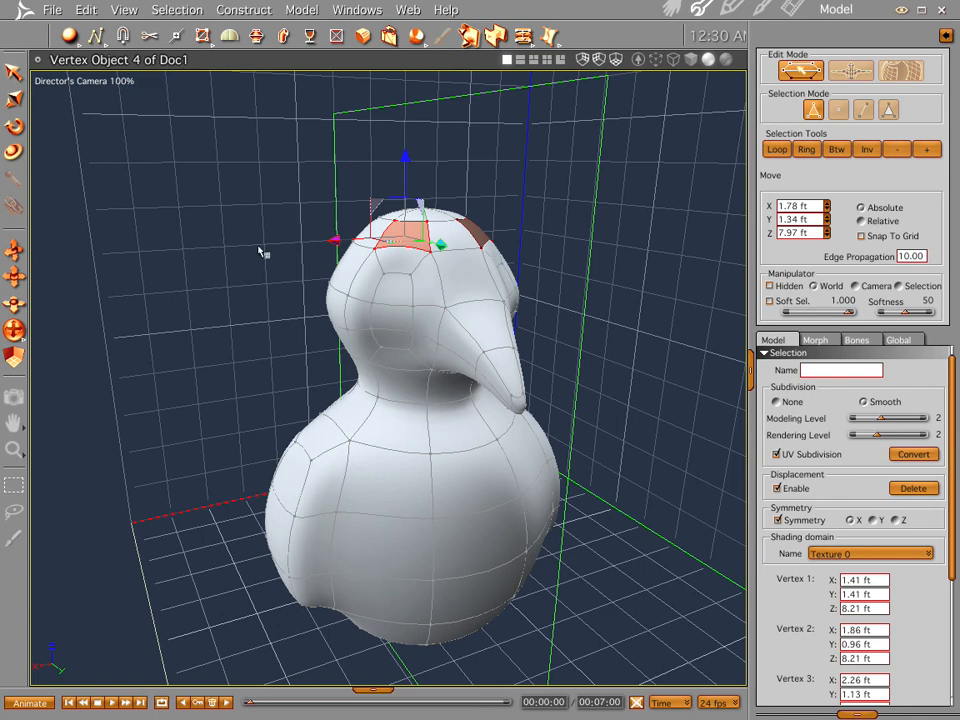
{"action": "left_click", "coordinate": [279, 289]}
{"action": "left_click", "coordinate": [396, 302]}
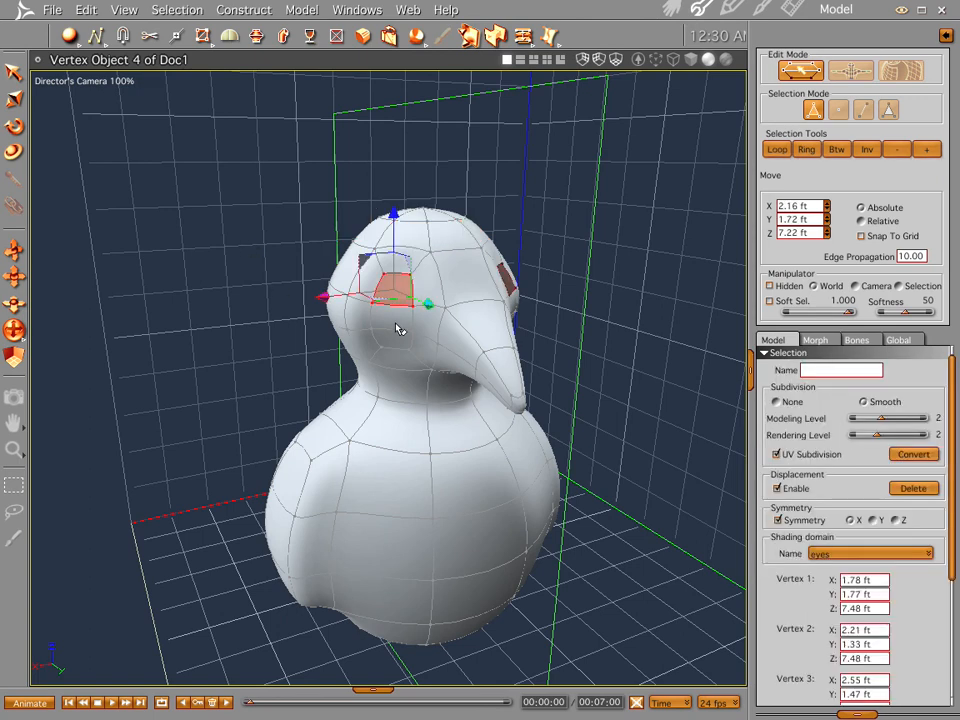
{"action": "left_click", "coordinate": [396, 329], "text": "shift"}
{"action": "left_click", "coordinate": [405, 347], "text": "shift"}
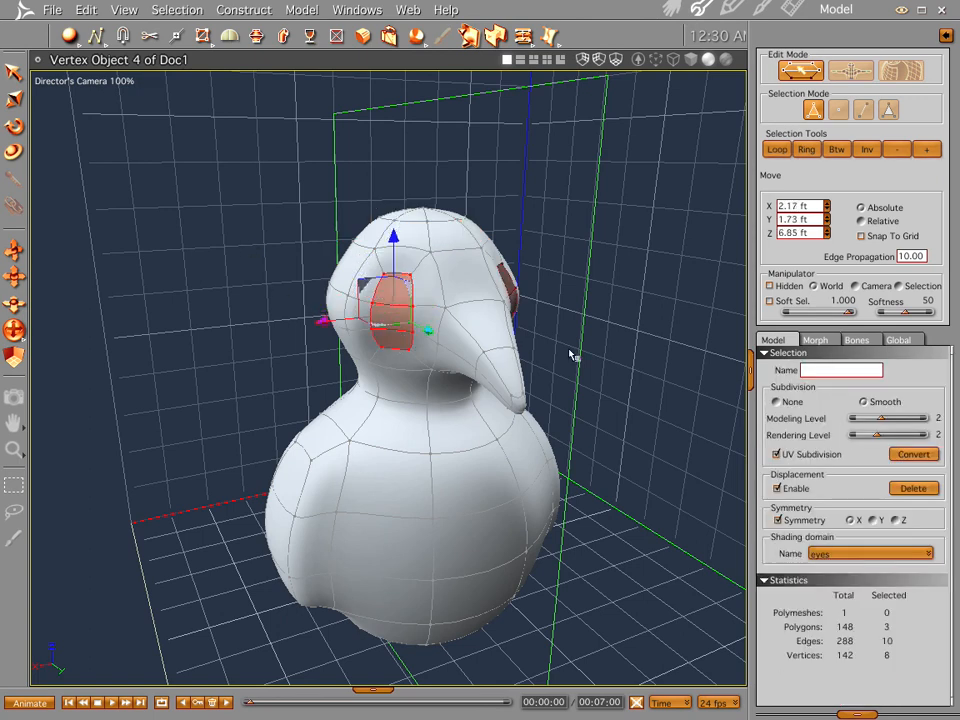
{"action": "middle_click_drag", "start_coordinate": [586, 354], "coordinate": [523, 354]}
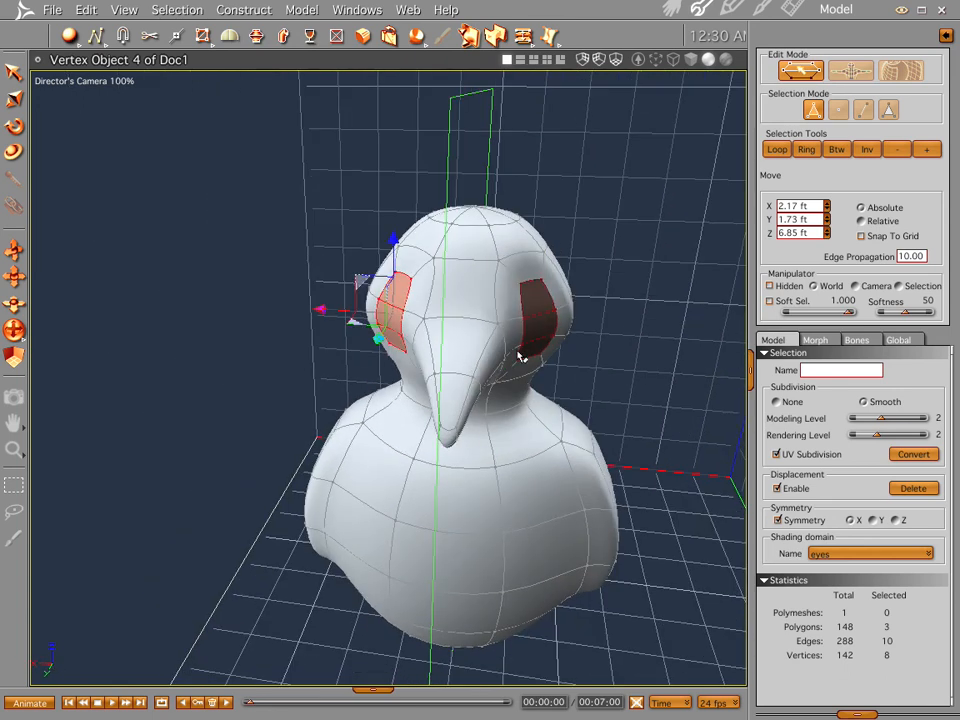
{"action": "mouse_move", "coordinate": [319, 308]}
{"action": "left_mouse_down"}
{"action": "mouse_move", "coordinate": [304, 311]}
{"action": "mouse_move", "coordinate": [336, 312]}
{"action": "left_mouse_up"}
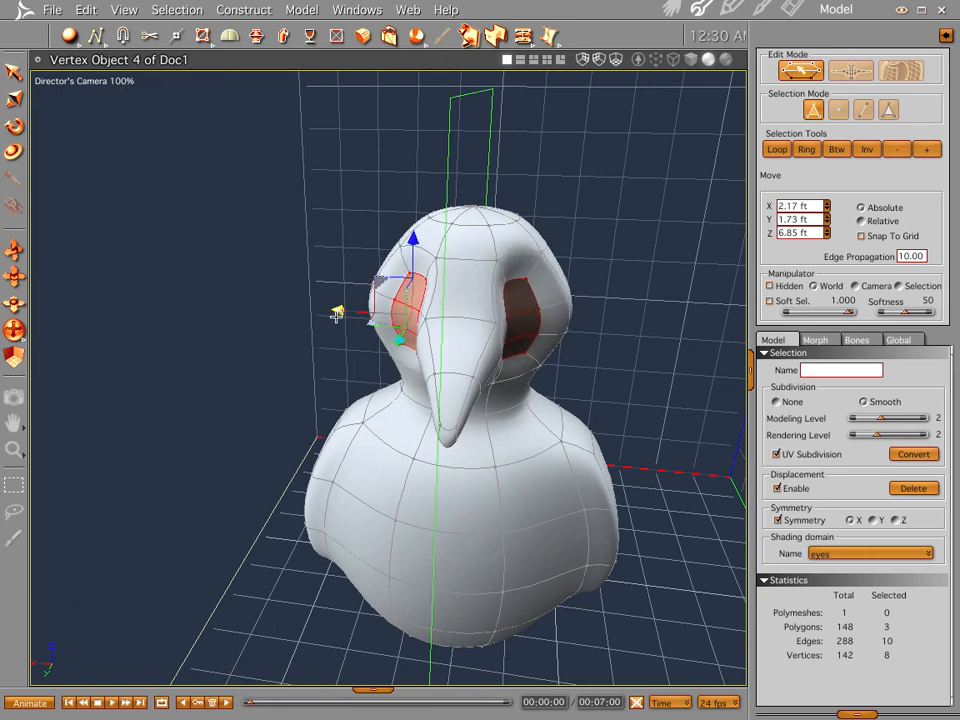
{"action": "middle_click_drag", "start_coordinate": [331, 402], "coordinate": [405, 390]}
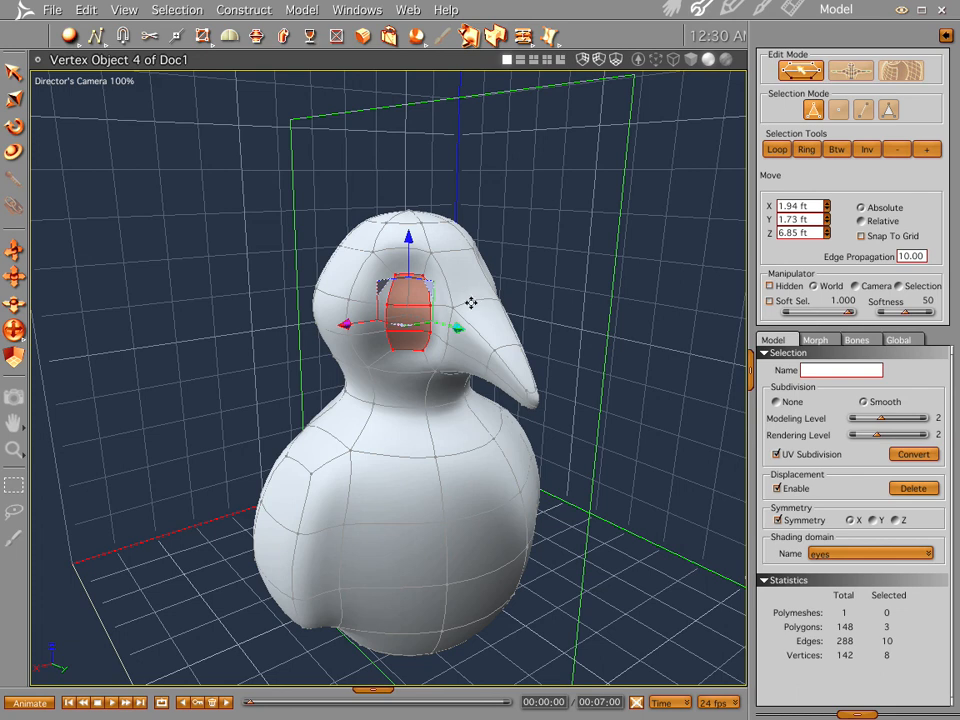
{"action": "left_click_drag", "start_coordinate": [497, 328], "coordinate": [463, 333]}
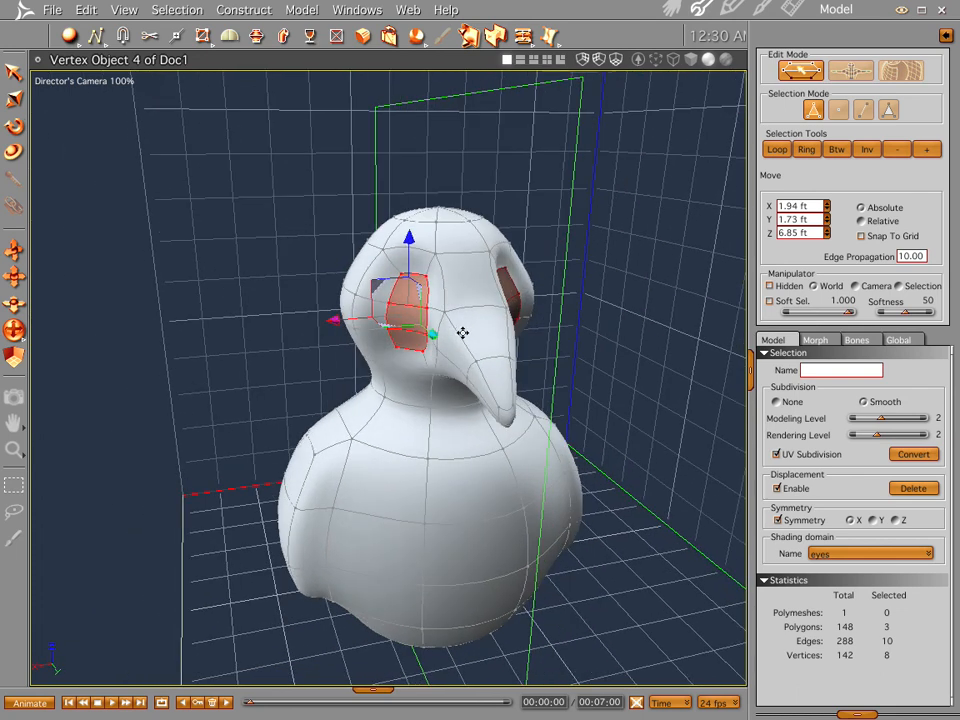